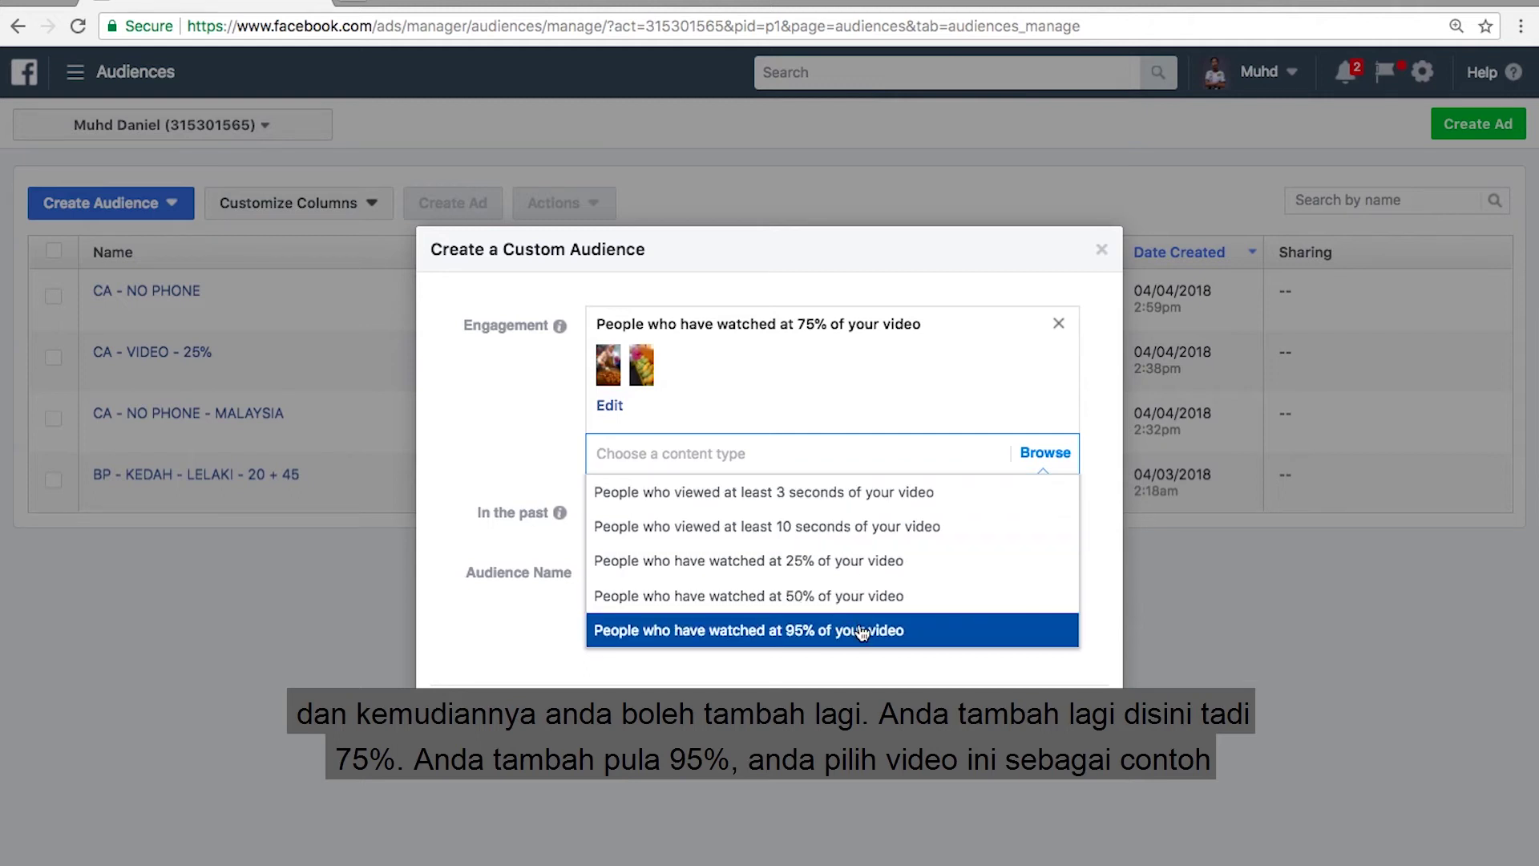
Add an engagement criterion for people who watched 95% of the two Mar 21, 2018 videos lasting 0:11 and 0:04
left_click(855, 630)
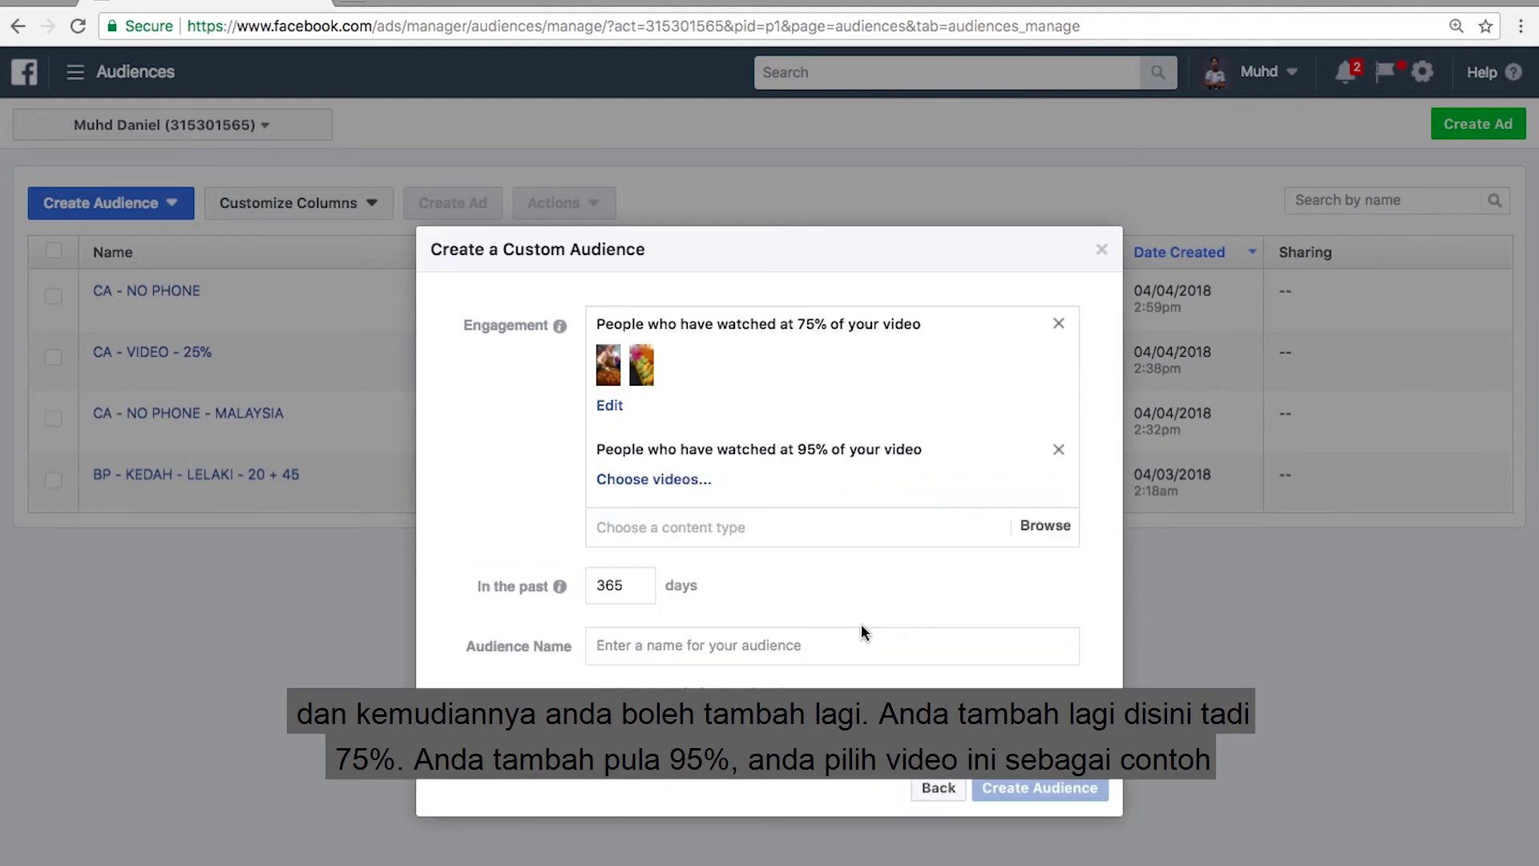
left_click(691, 481)
left_click(277, 594)
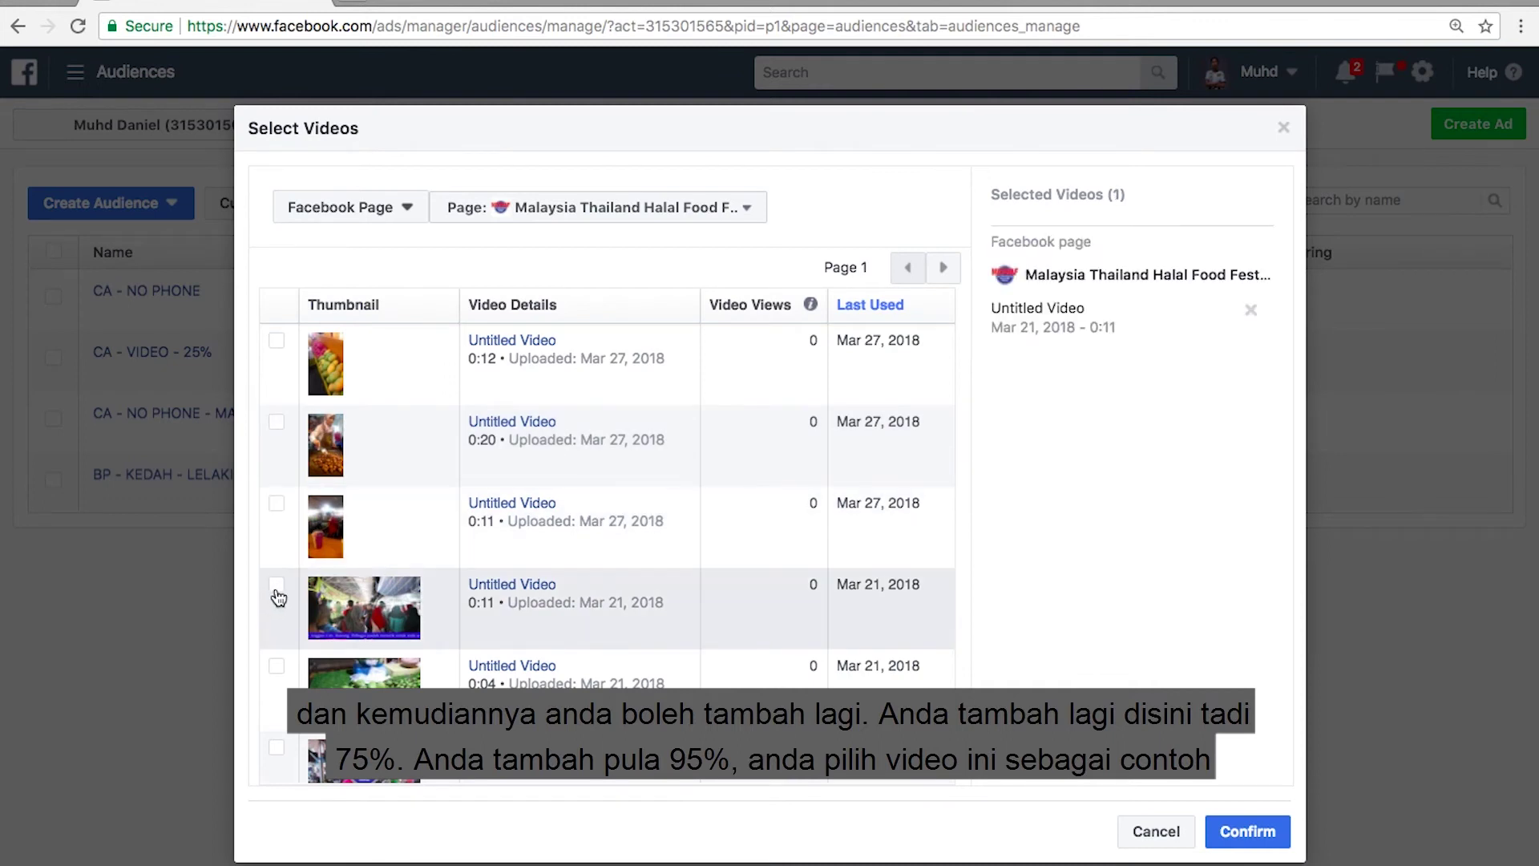
left_click(276, 669)
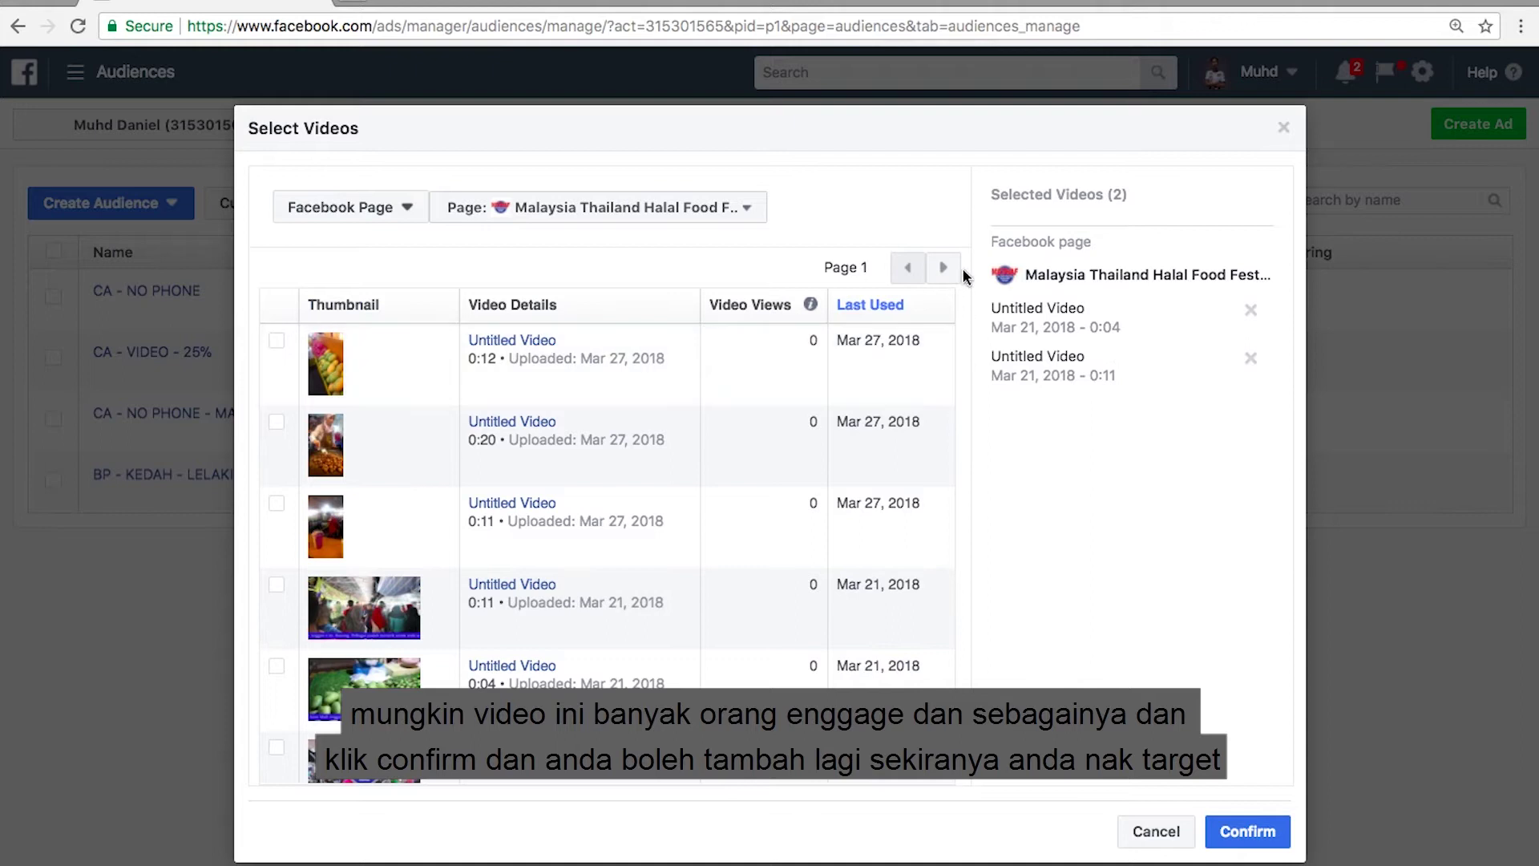
left_click(1239, 829)
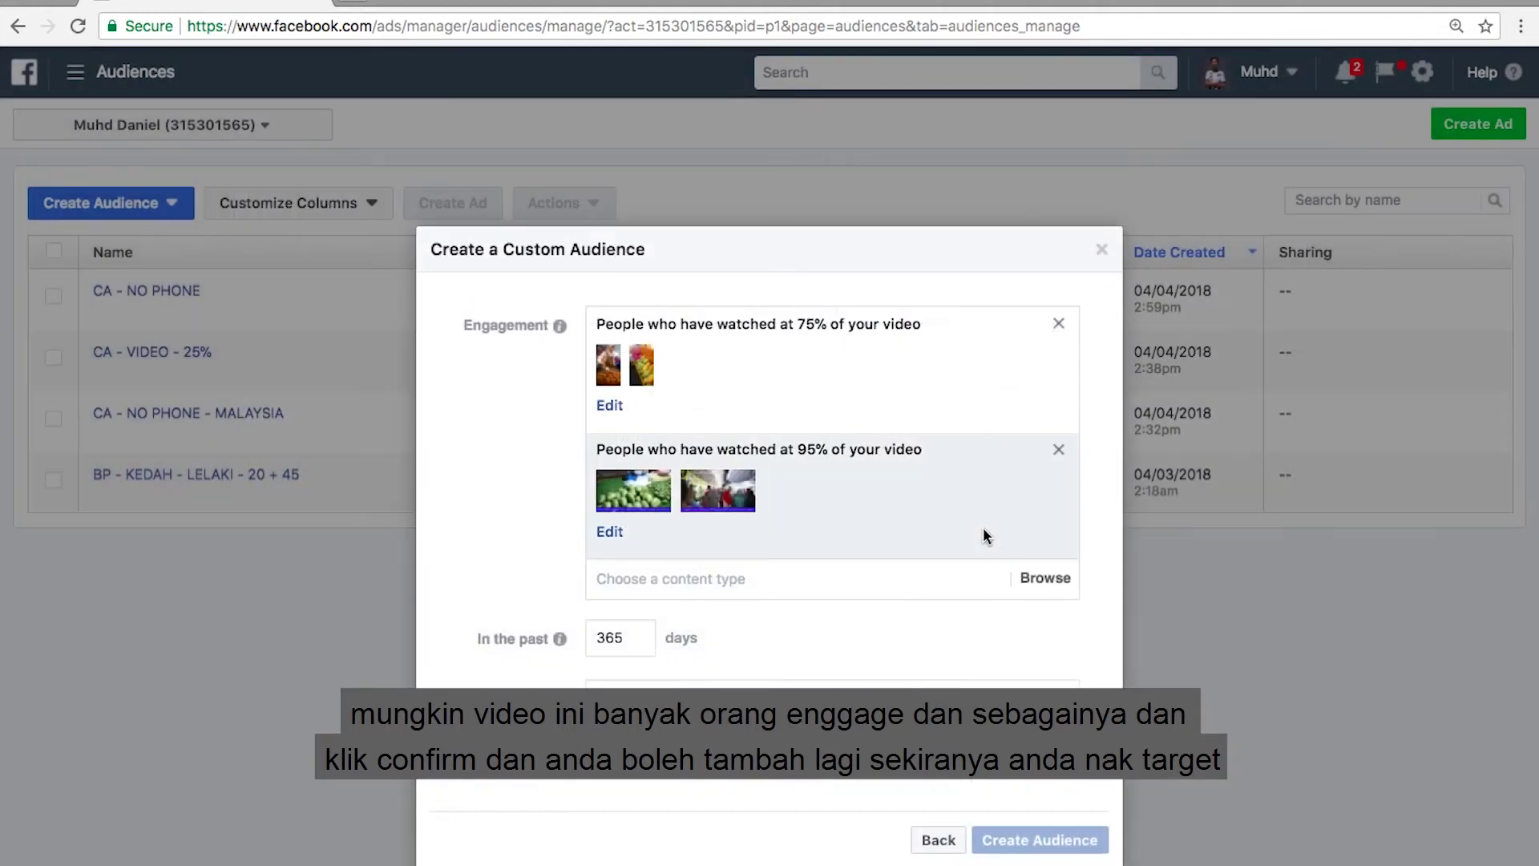
Add a criterion for viewers of at least 10 seconds, selecting the first, third and fourth videos on page 3 of the video list
left_click(1044, 578)
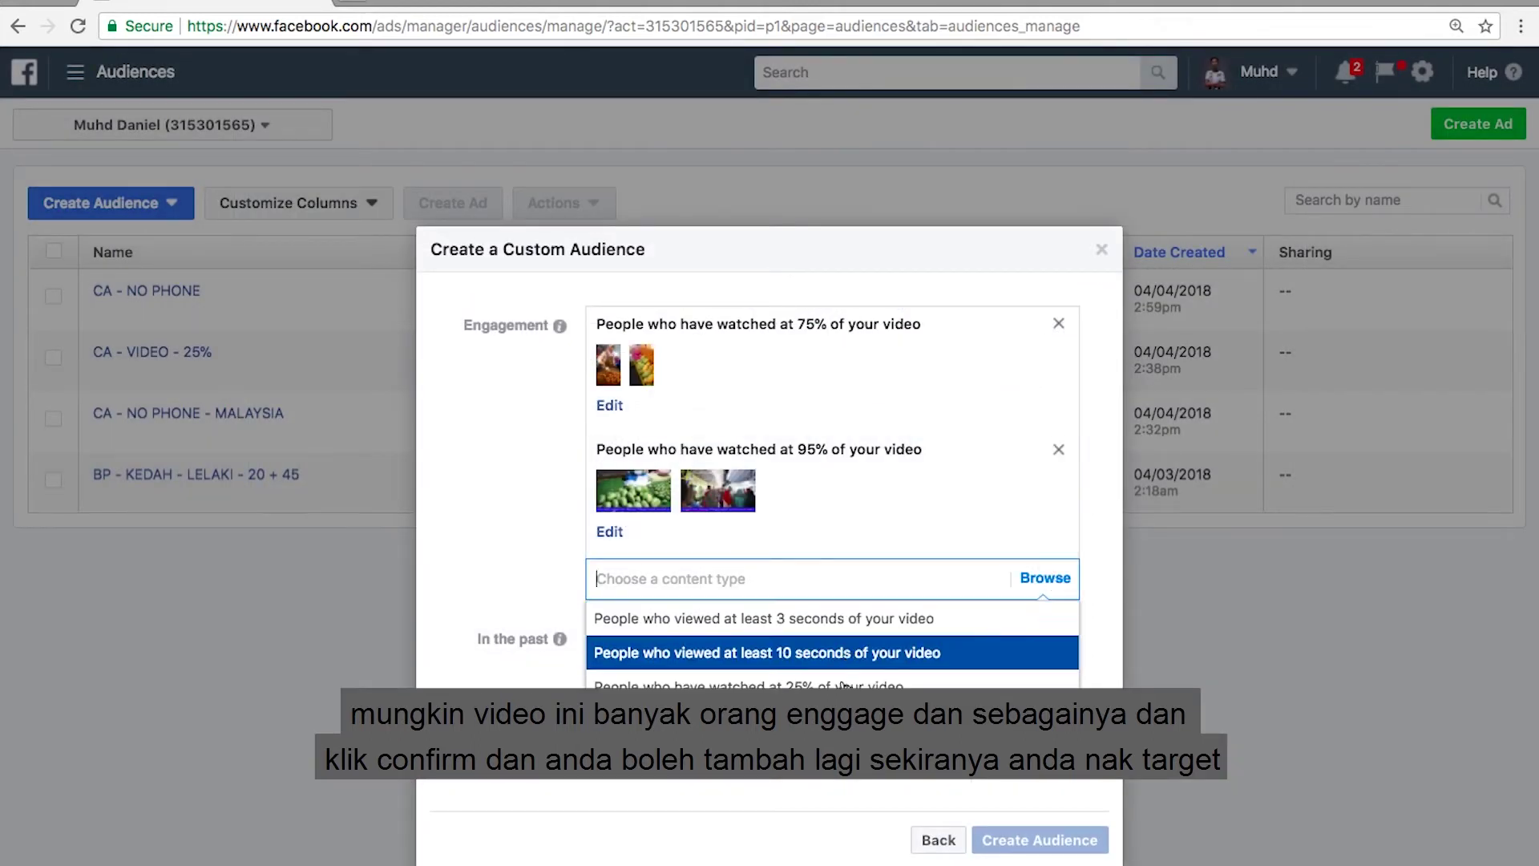
left_click(856, 655)
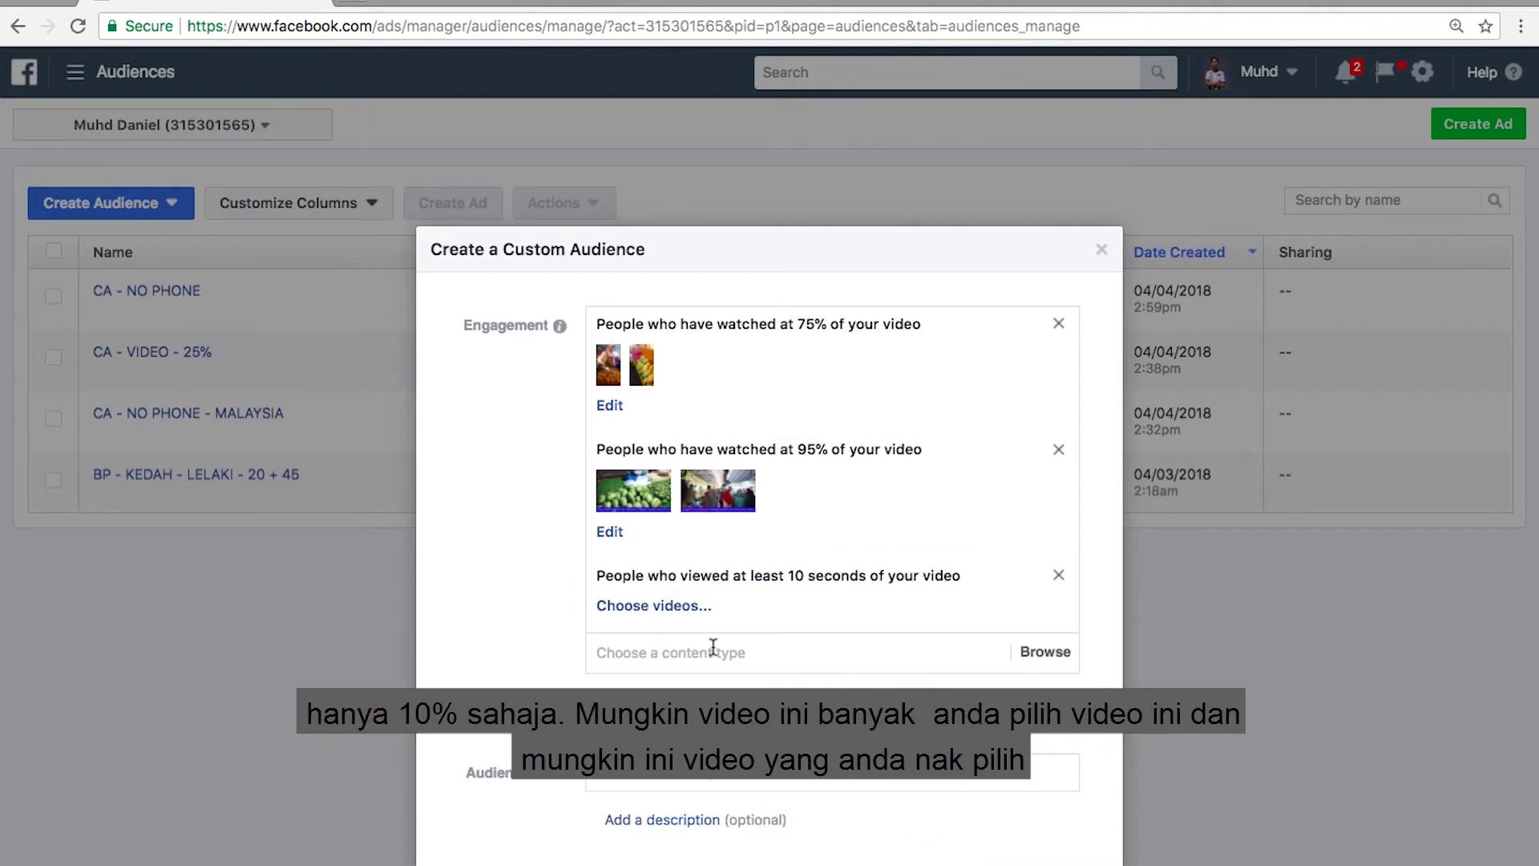
left_click(653, 605)
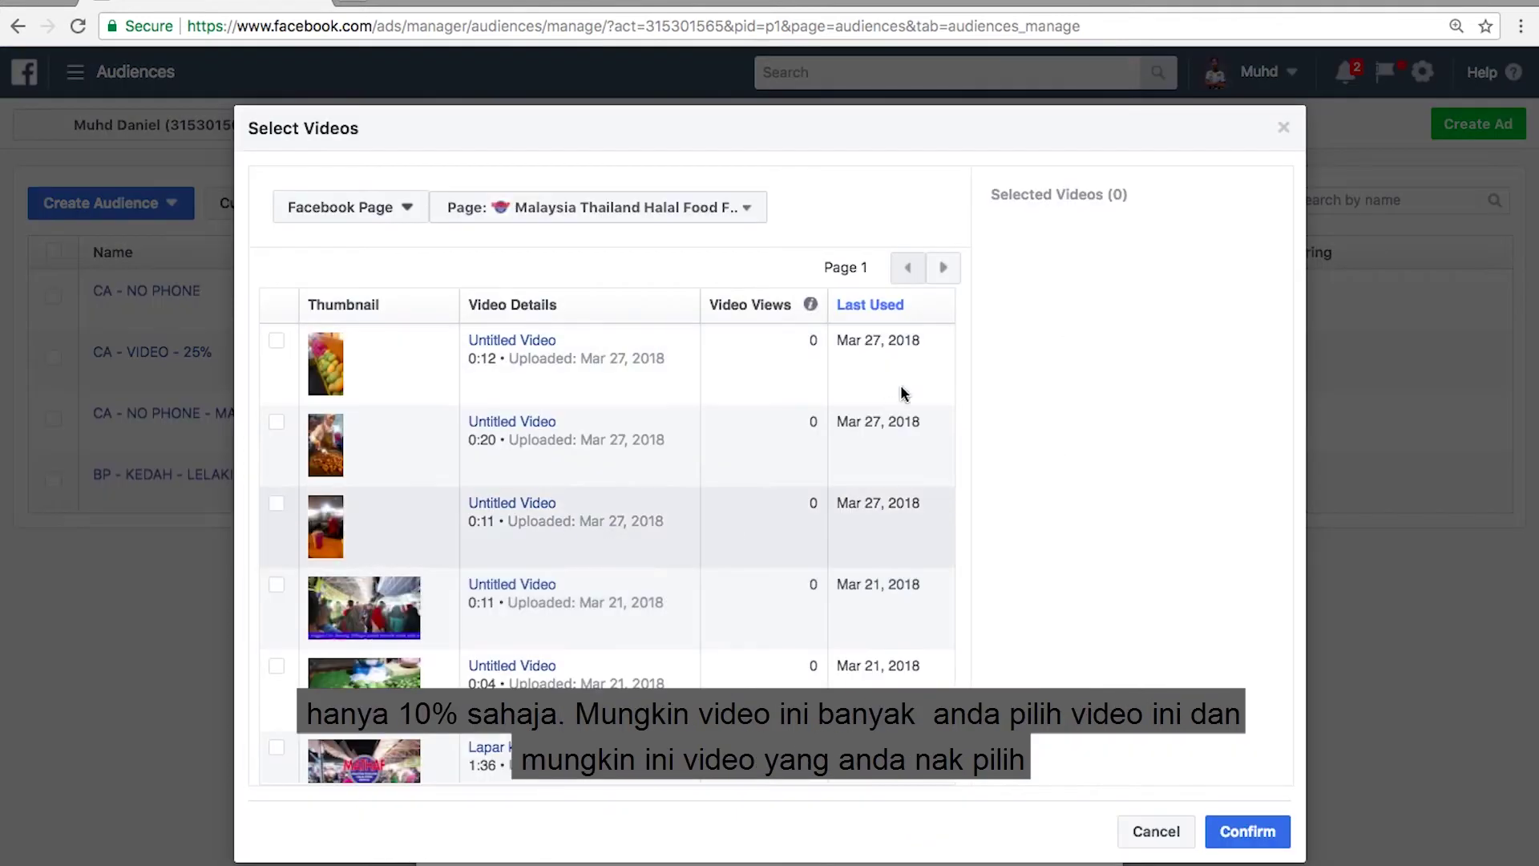
left_click(953, 275)
left_click(943, 268)
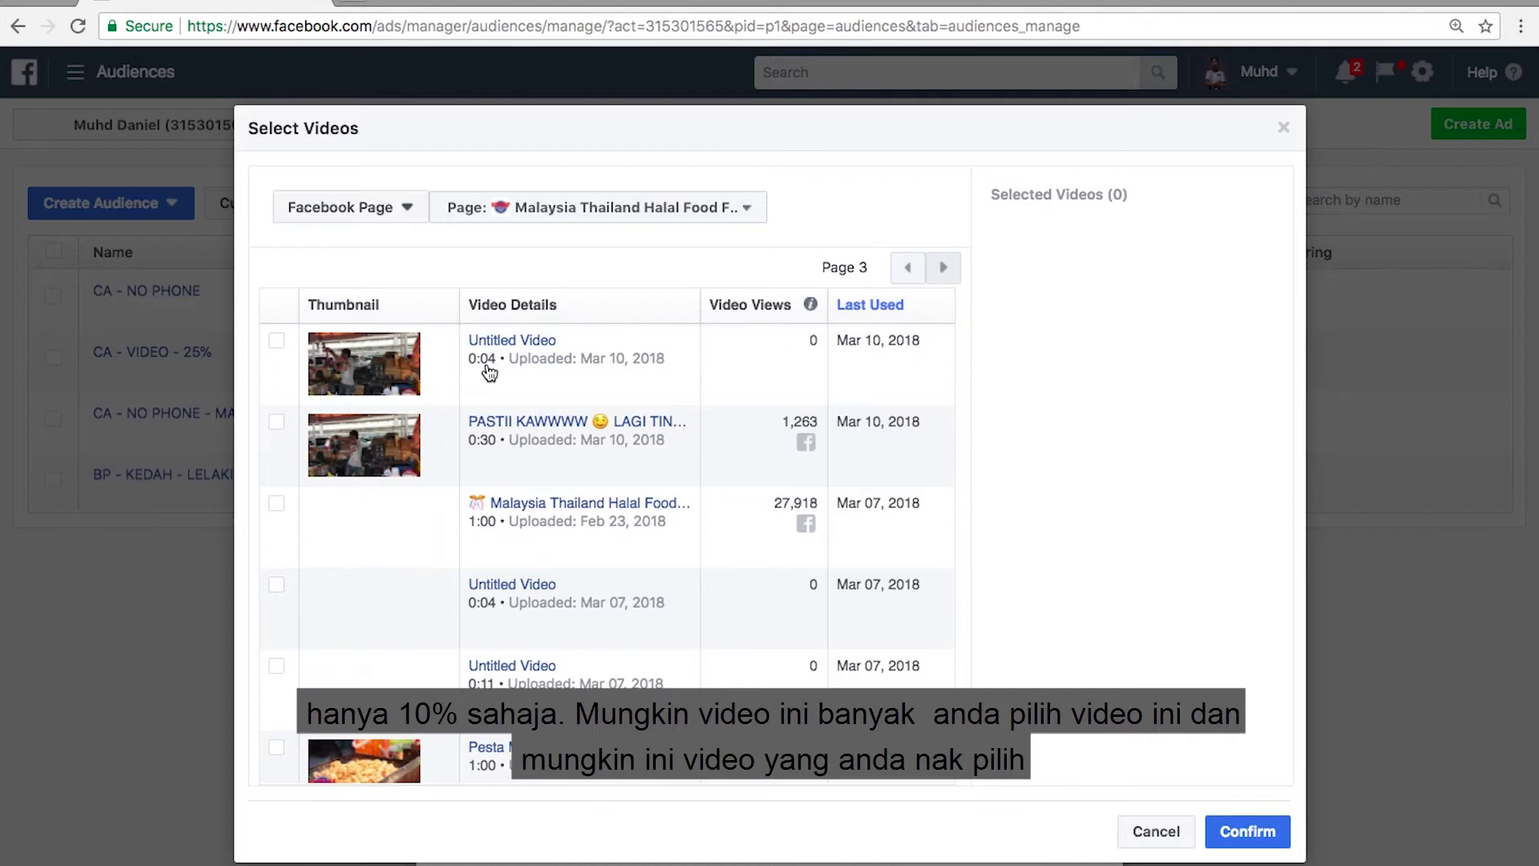
left_click(276, 342)
left_click(275, 505)
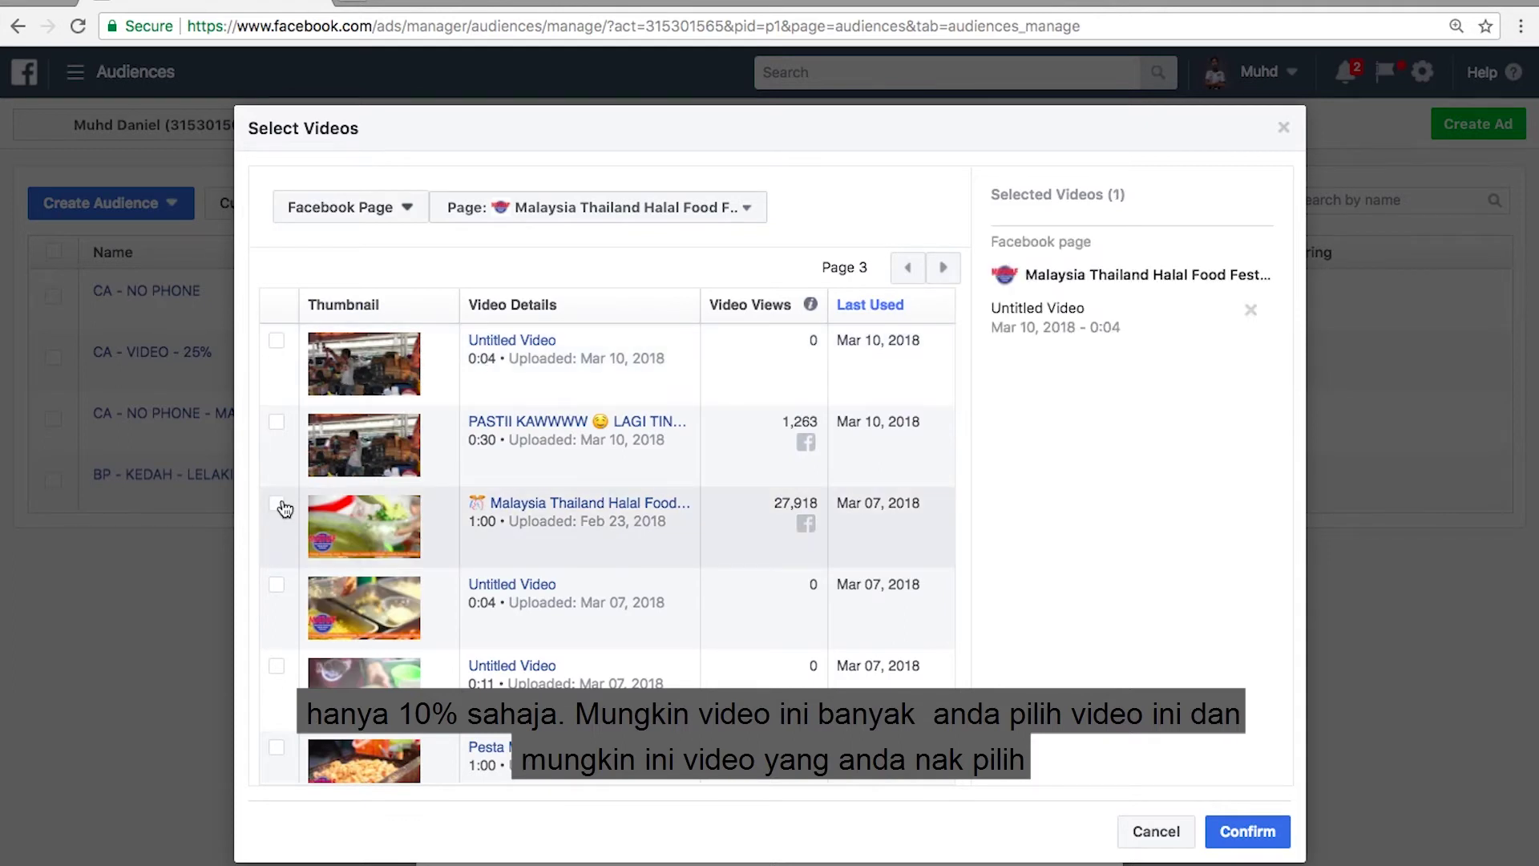
left_click(275, 585)
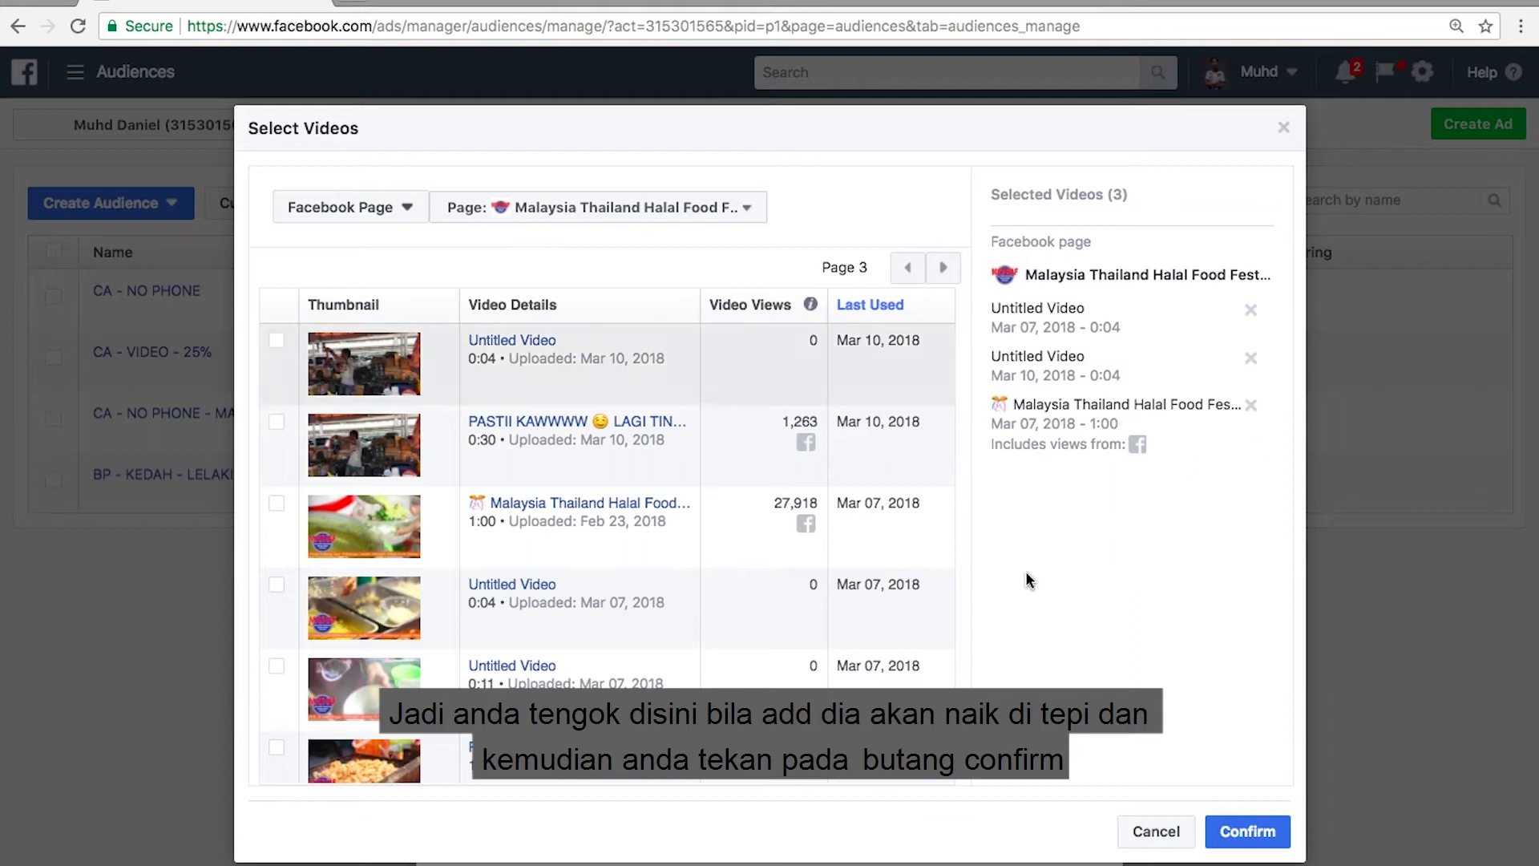
left_click(1259, 828)
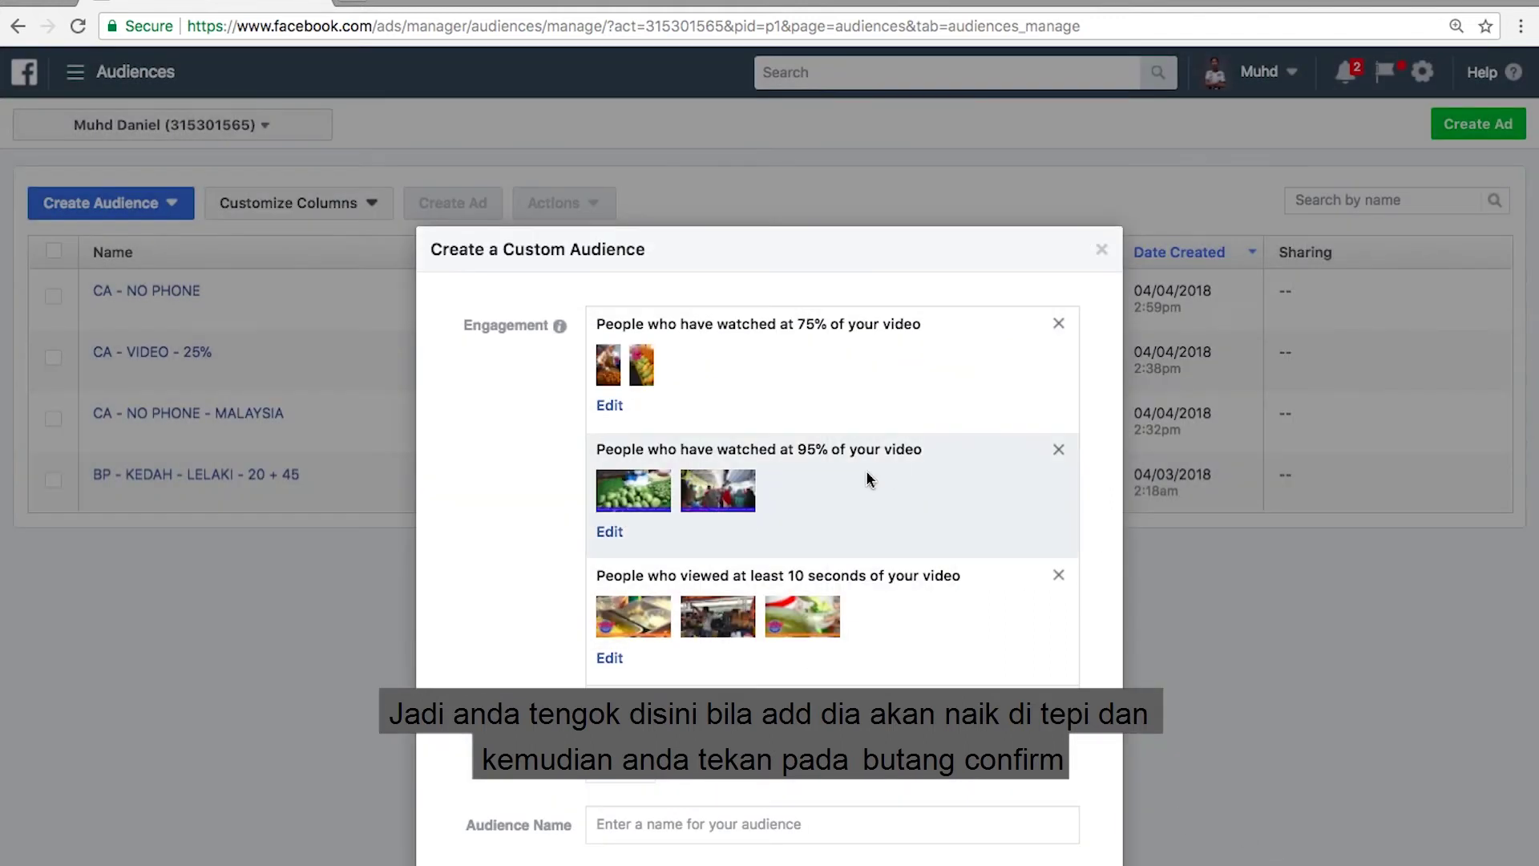
Set the video engagement period to the past 50 days
scroll(464, 501, "down", 3)
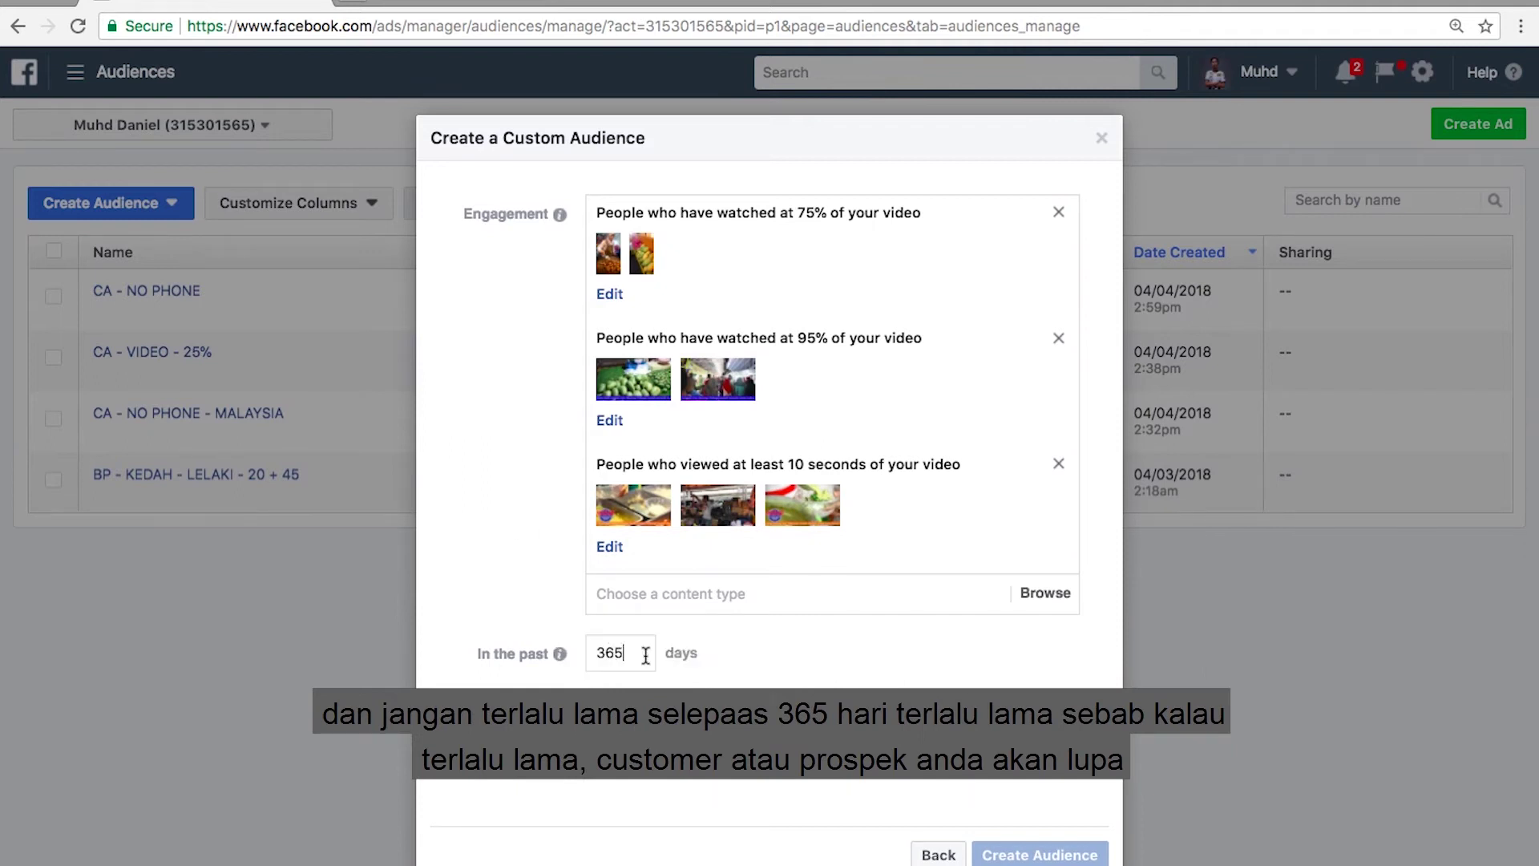
key("BackSpace")
key("BackSpace")
key("BackSpace")
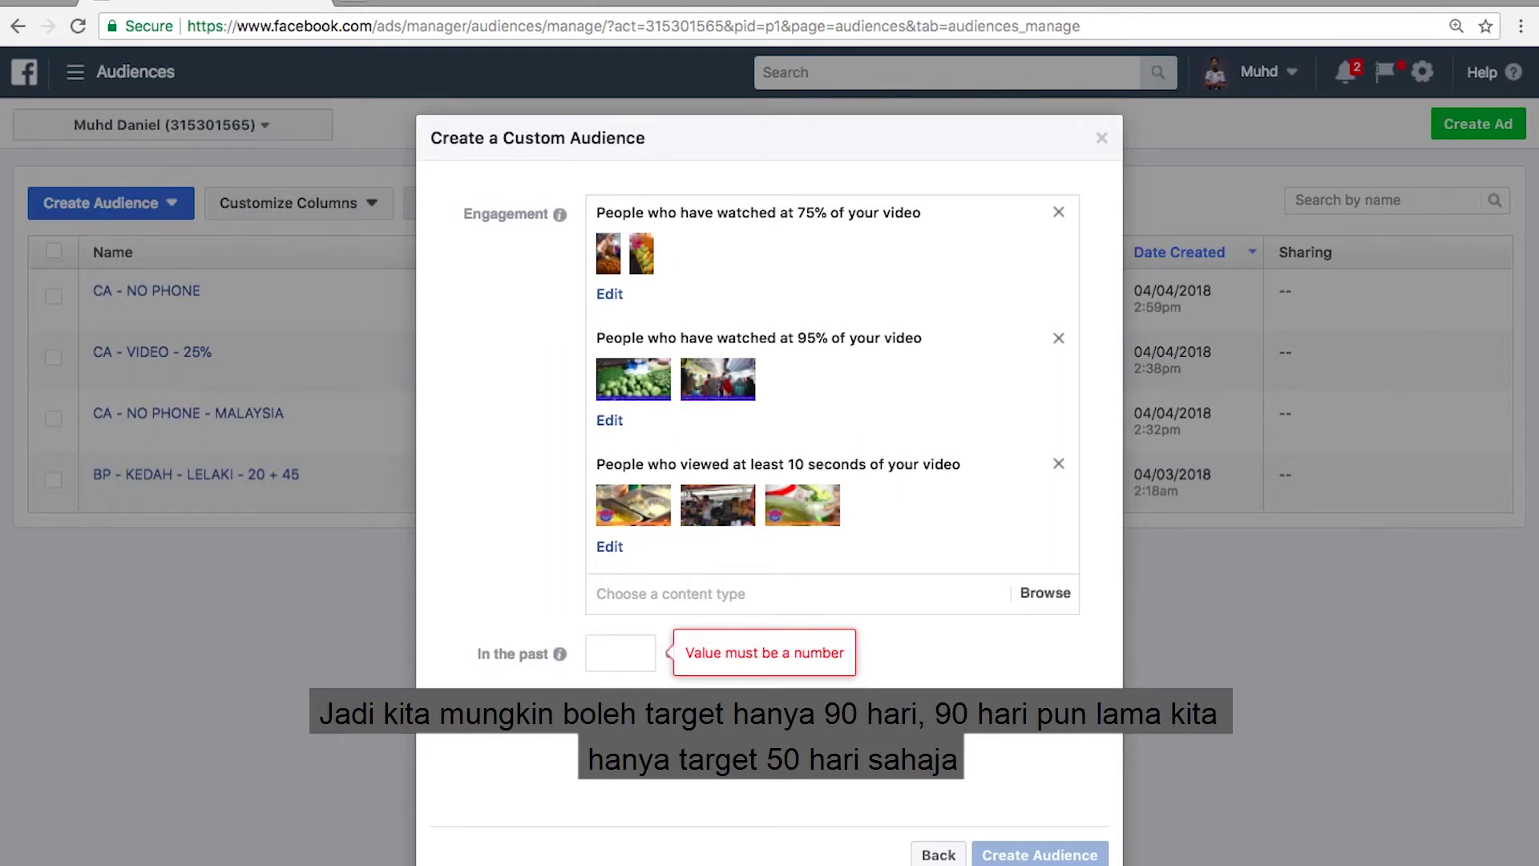
type("9")
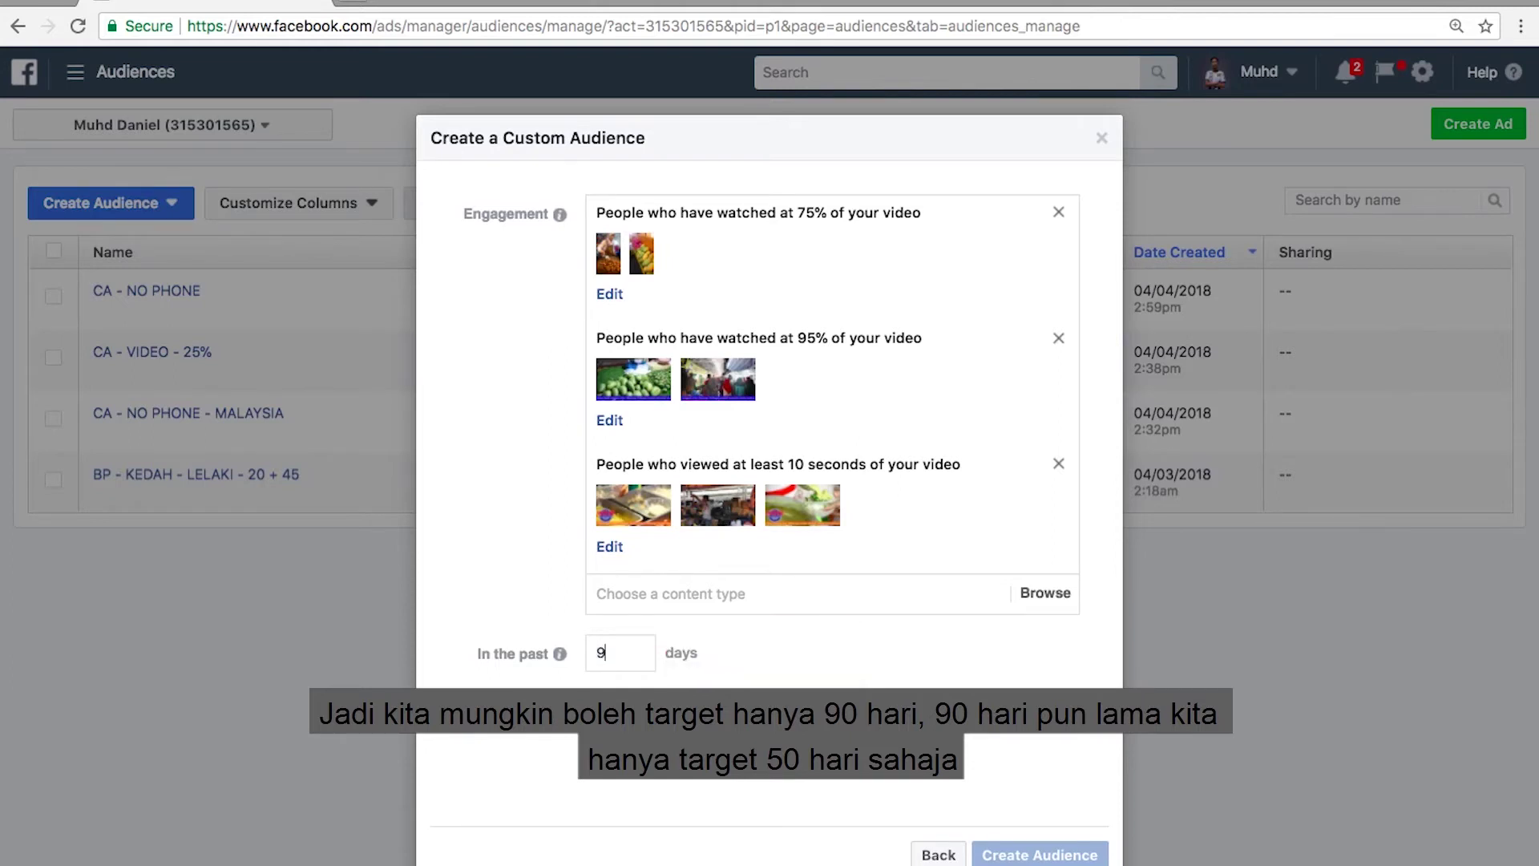
key("BackSpace")
type("50")
Name the audience "CA - VIDEO 75% - 95% - 10%", create it and finish without making an ad
left_click(674, 708)
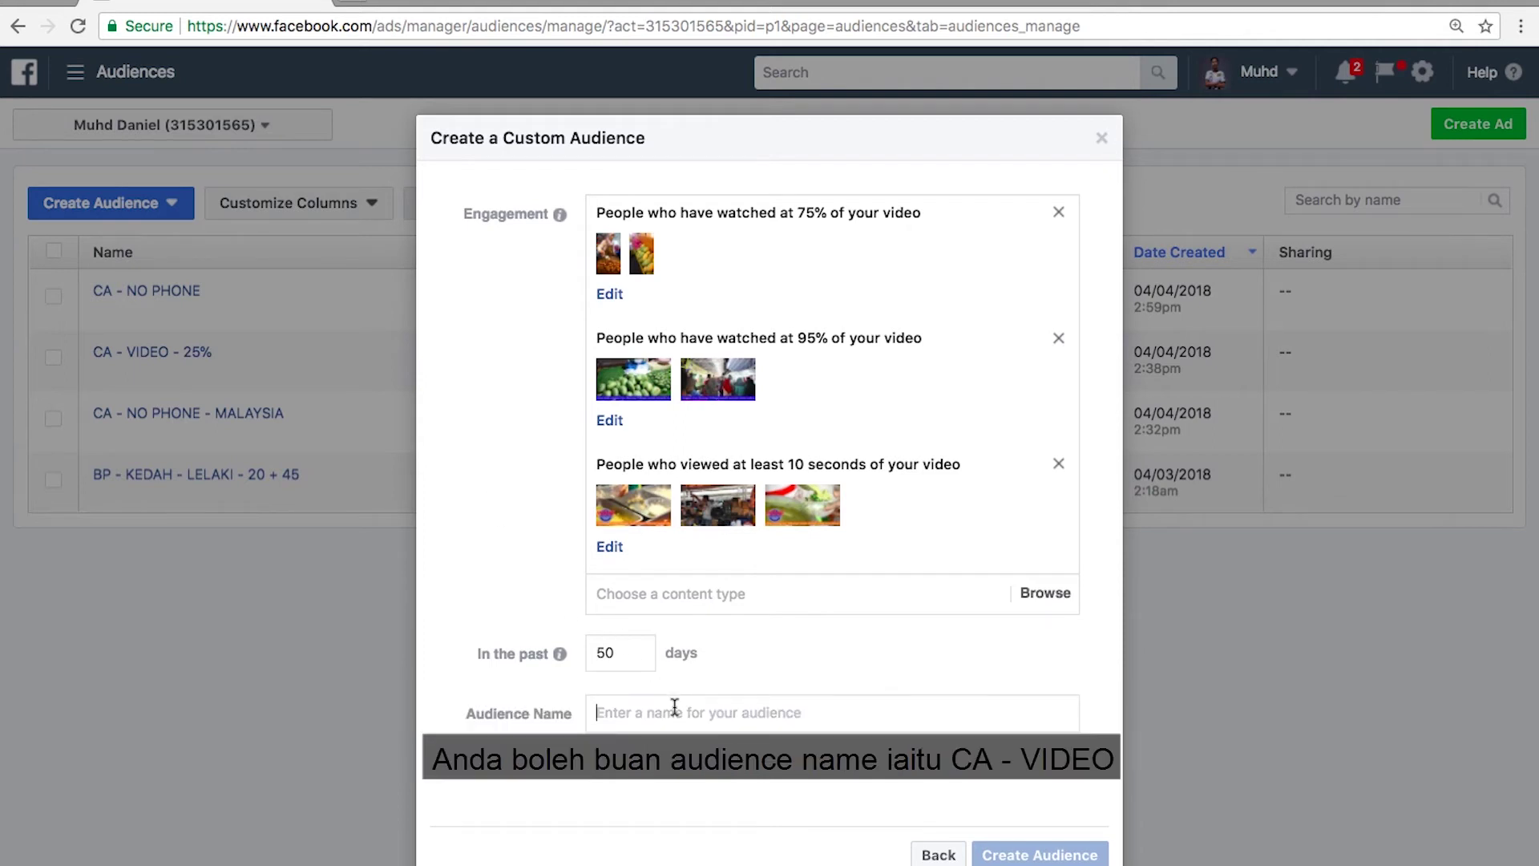
type("CA - VIDEO")
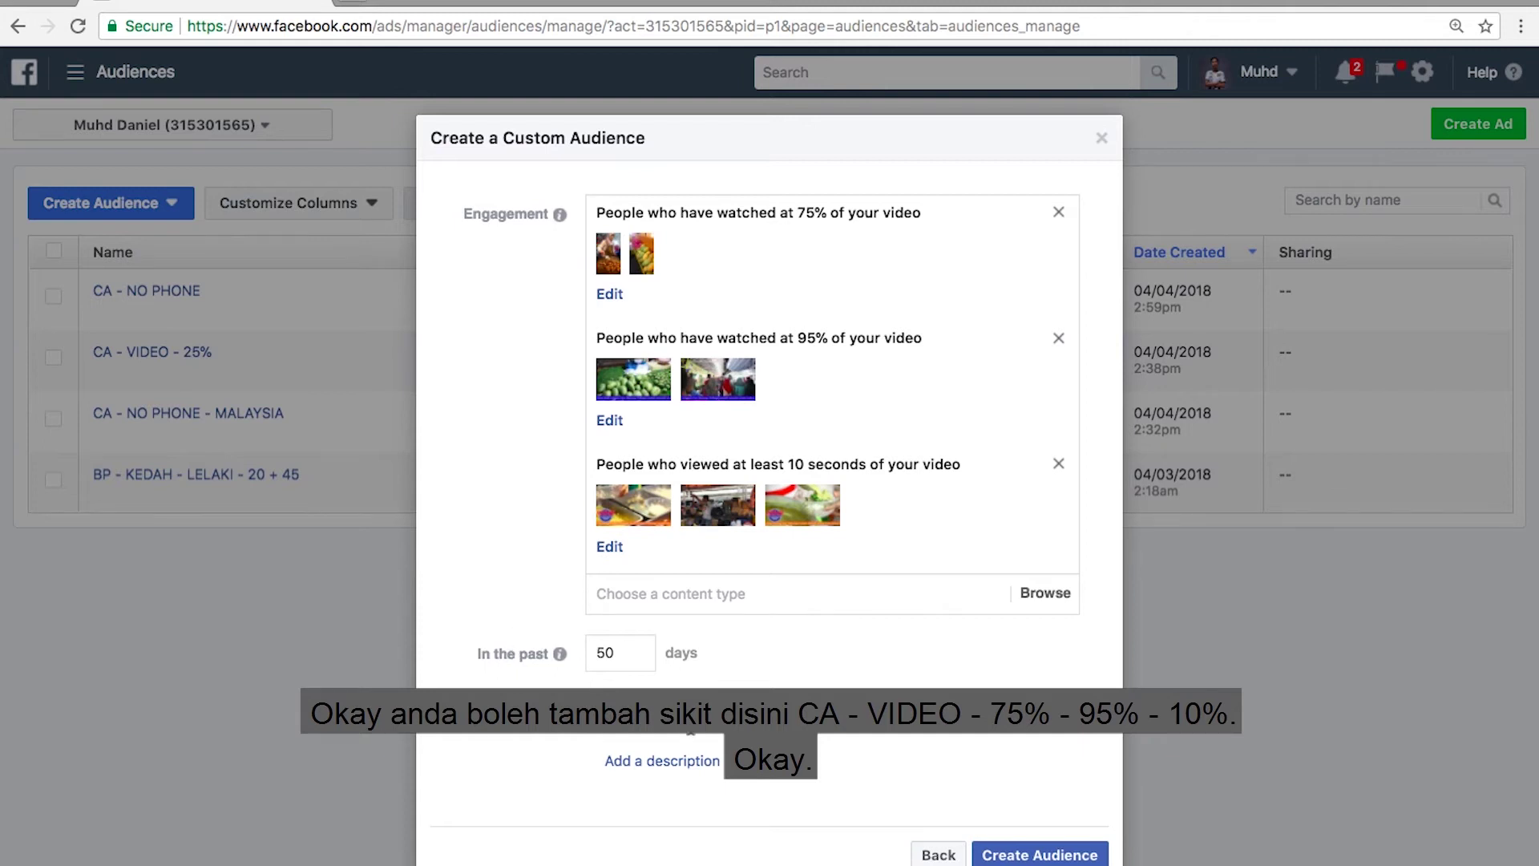
type("%")
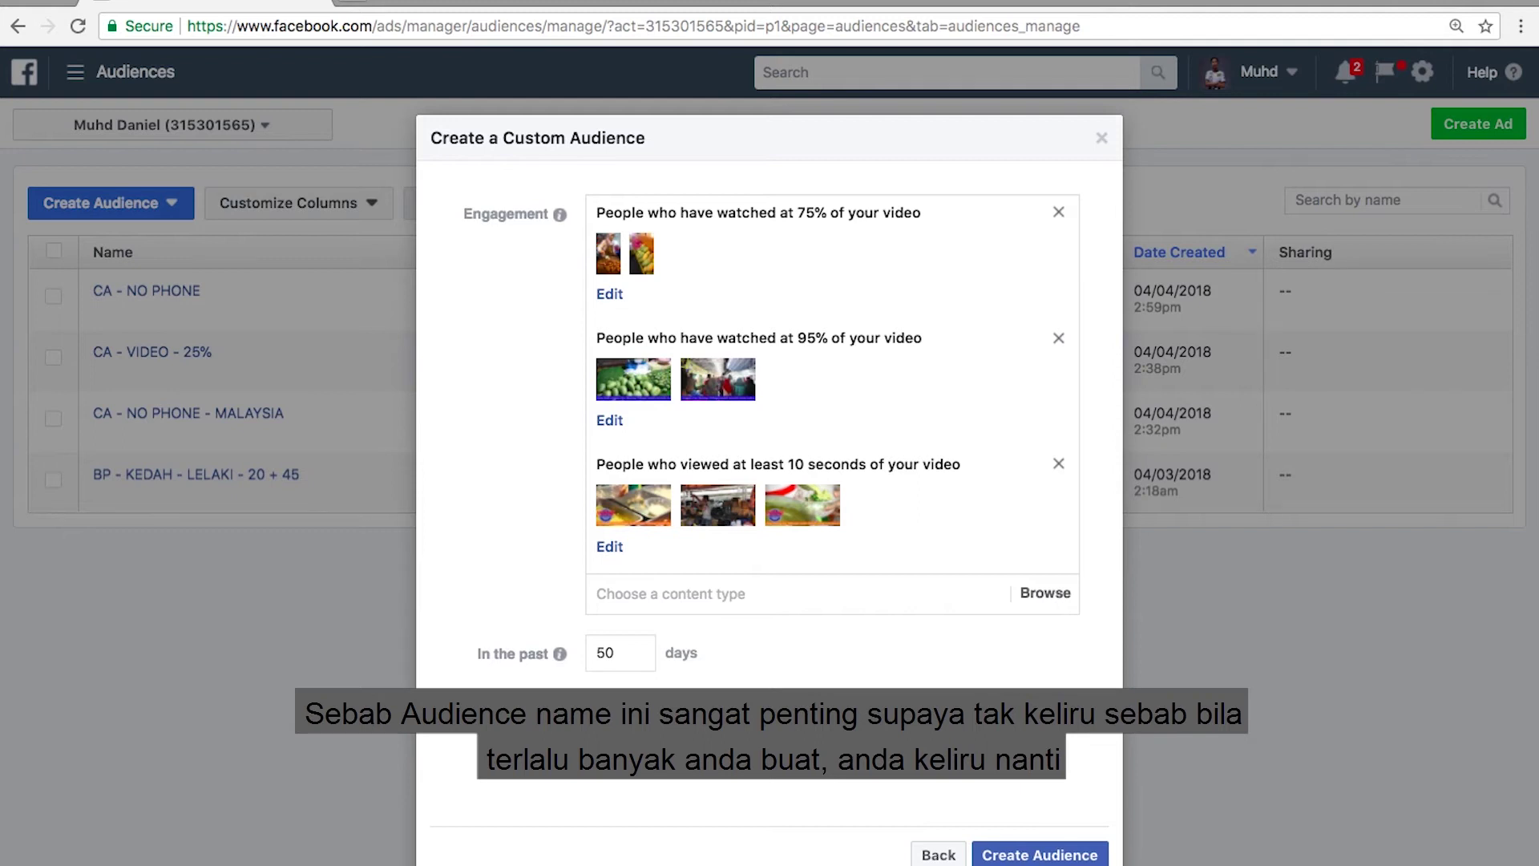
type("%")
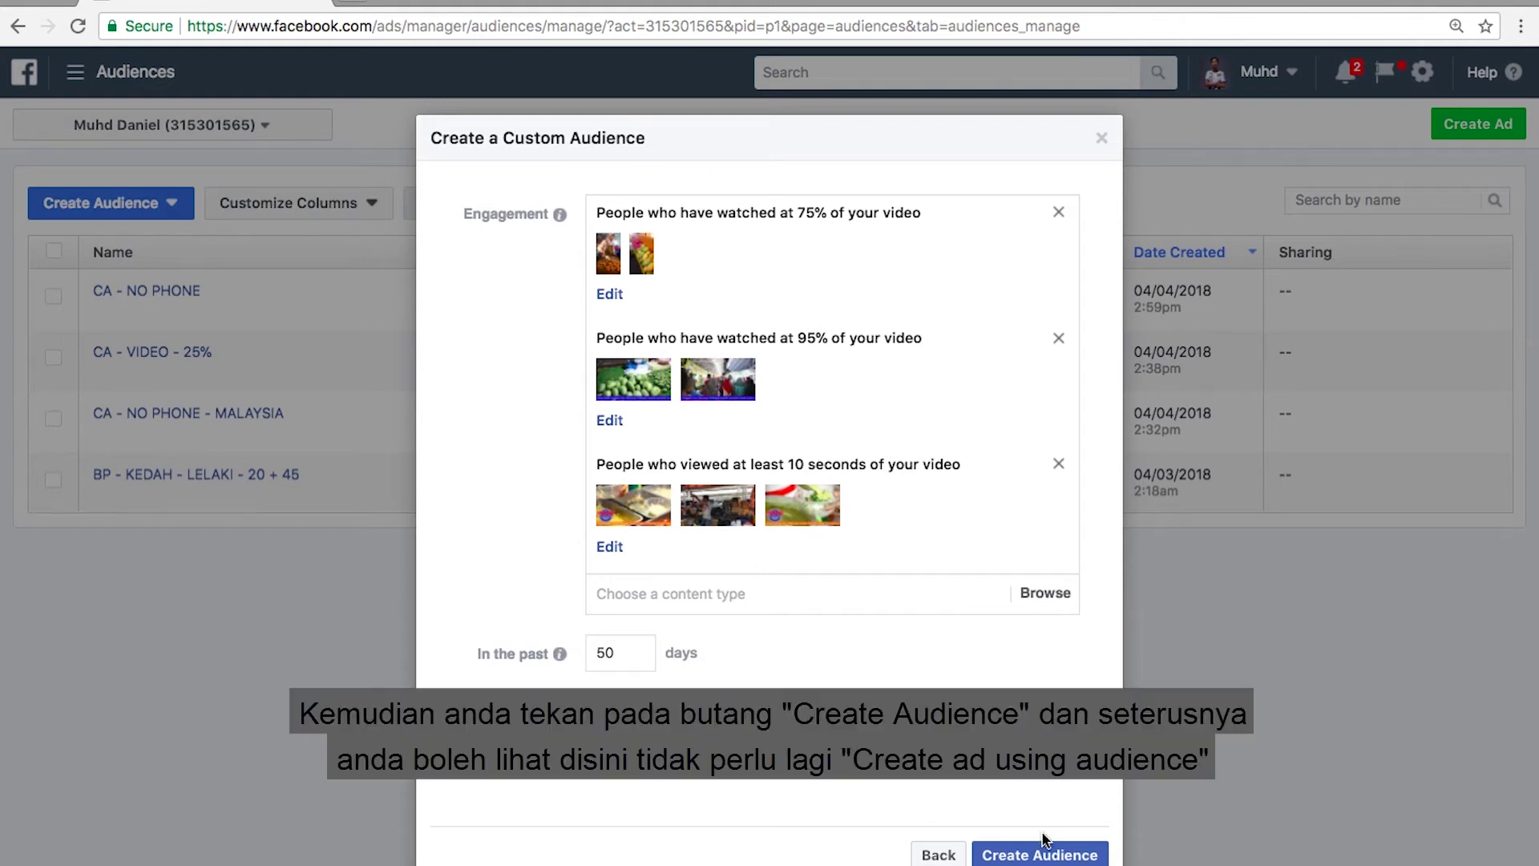
left_click(1064, 856)
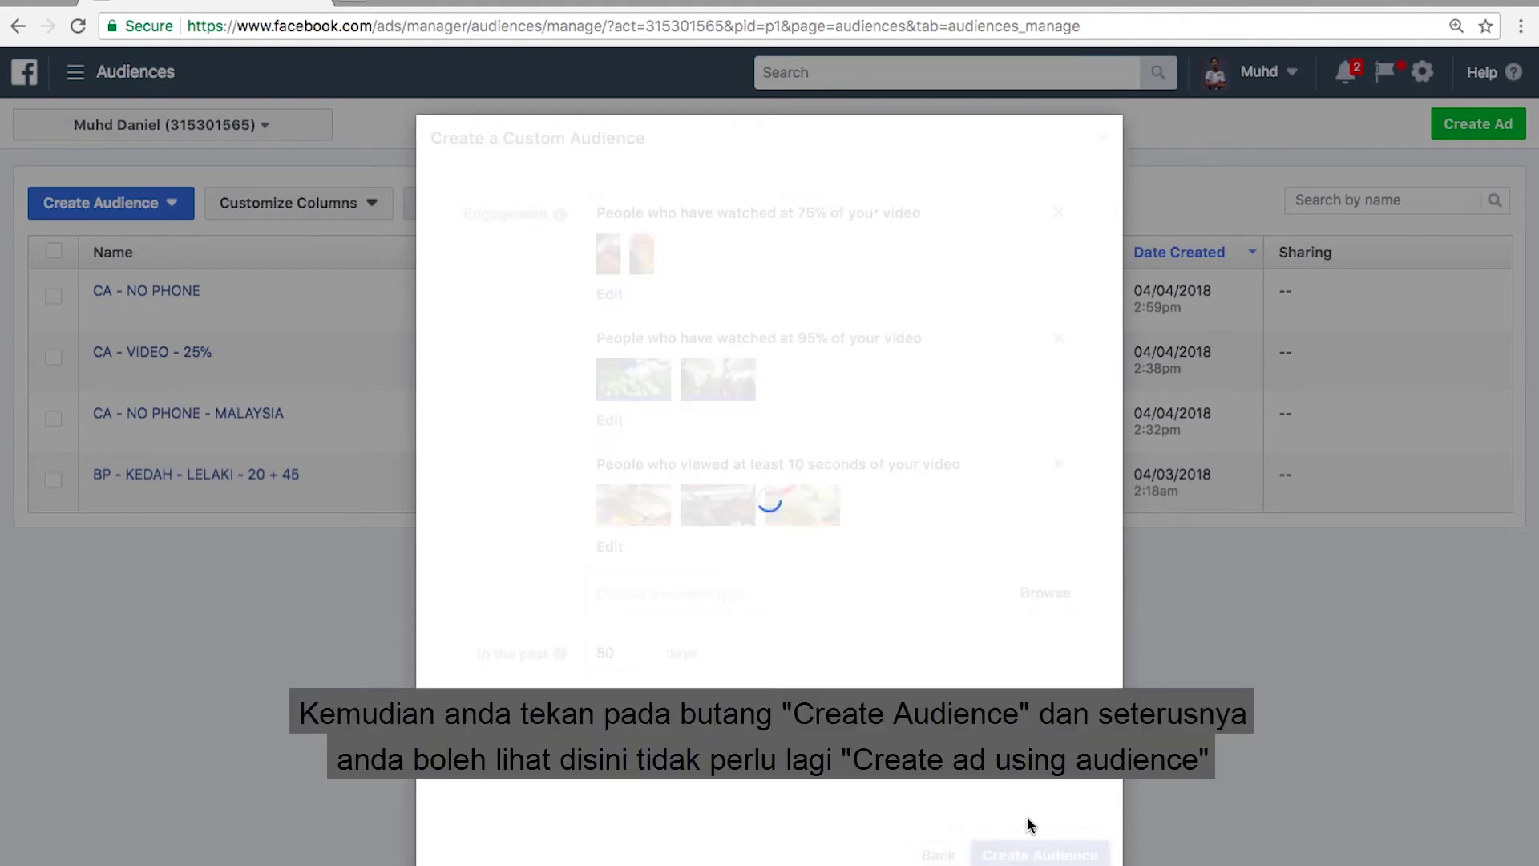
left_click(1062, 553)
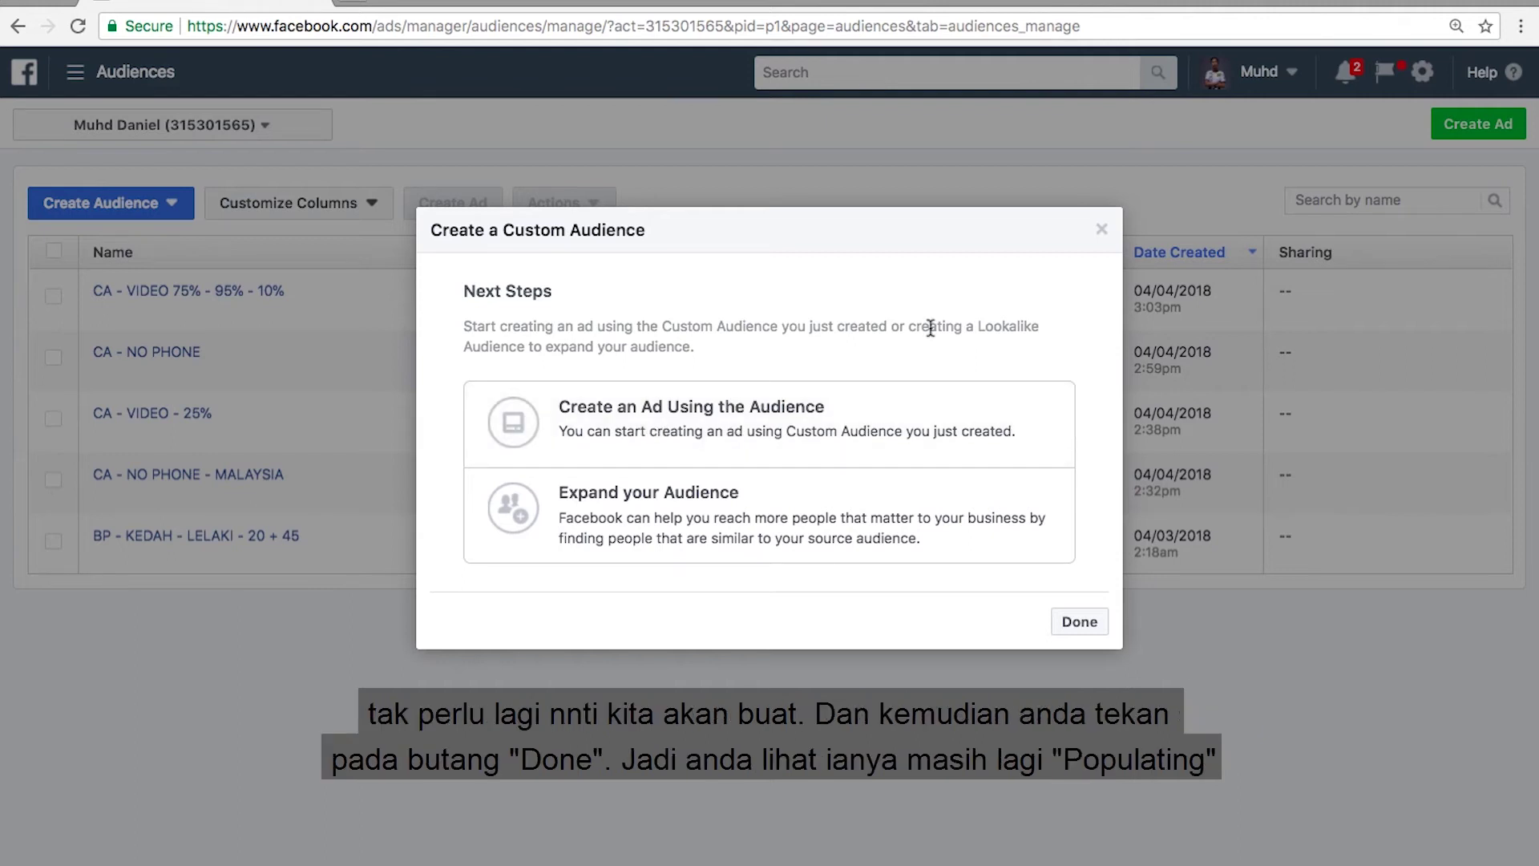
left_click(1087, 621)
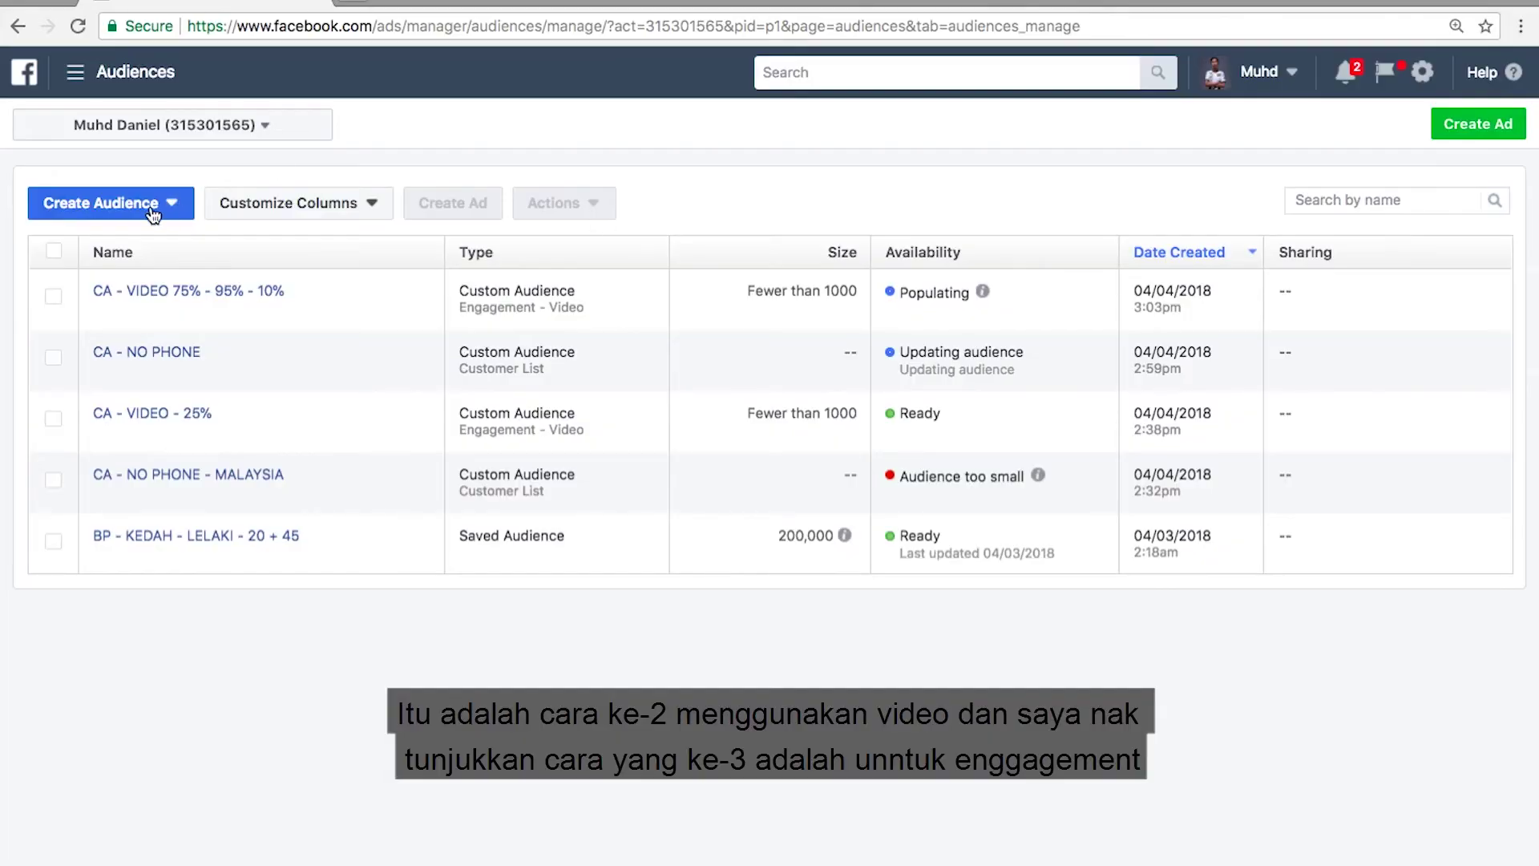
Start a new engagement custom audience based on interactions with the Facebook Page
left_click(153, 213)
left_click(149, 239)
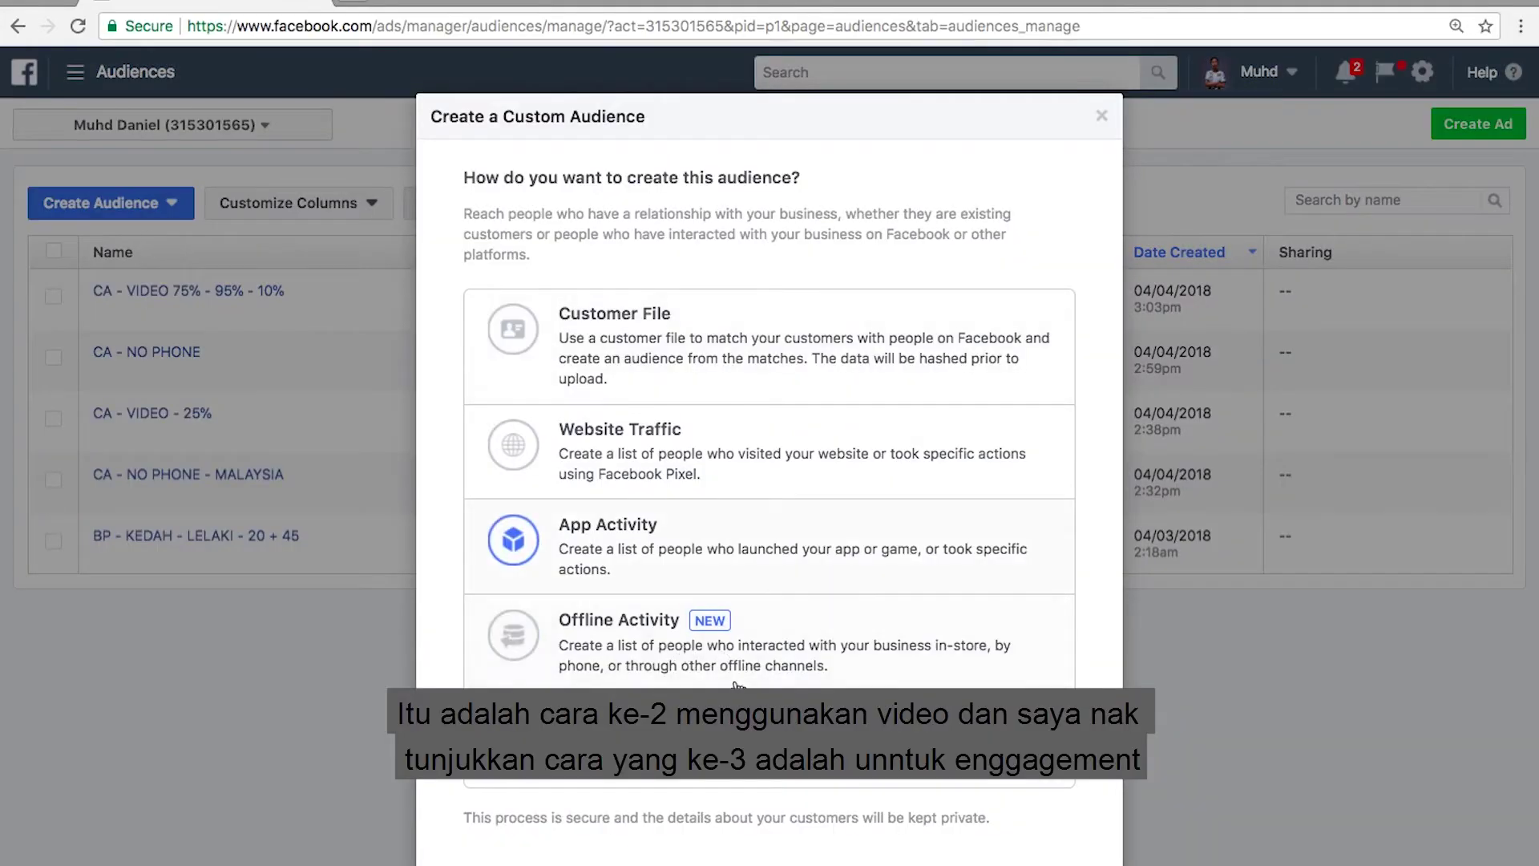
left_click(745, 725)
scroll(769, 481, "down", 3)
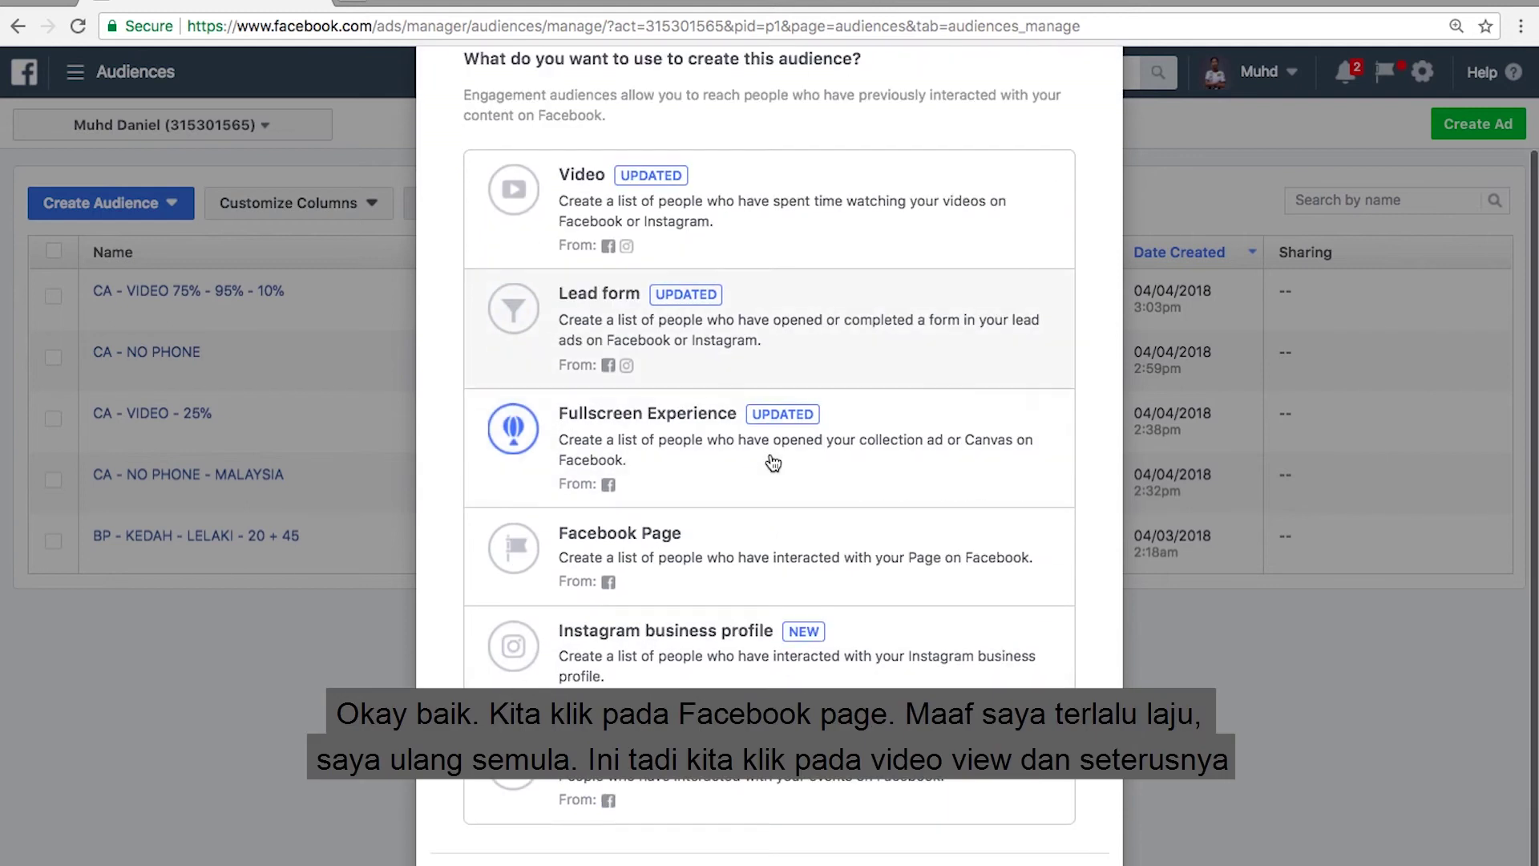
left_click(726, 558)
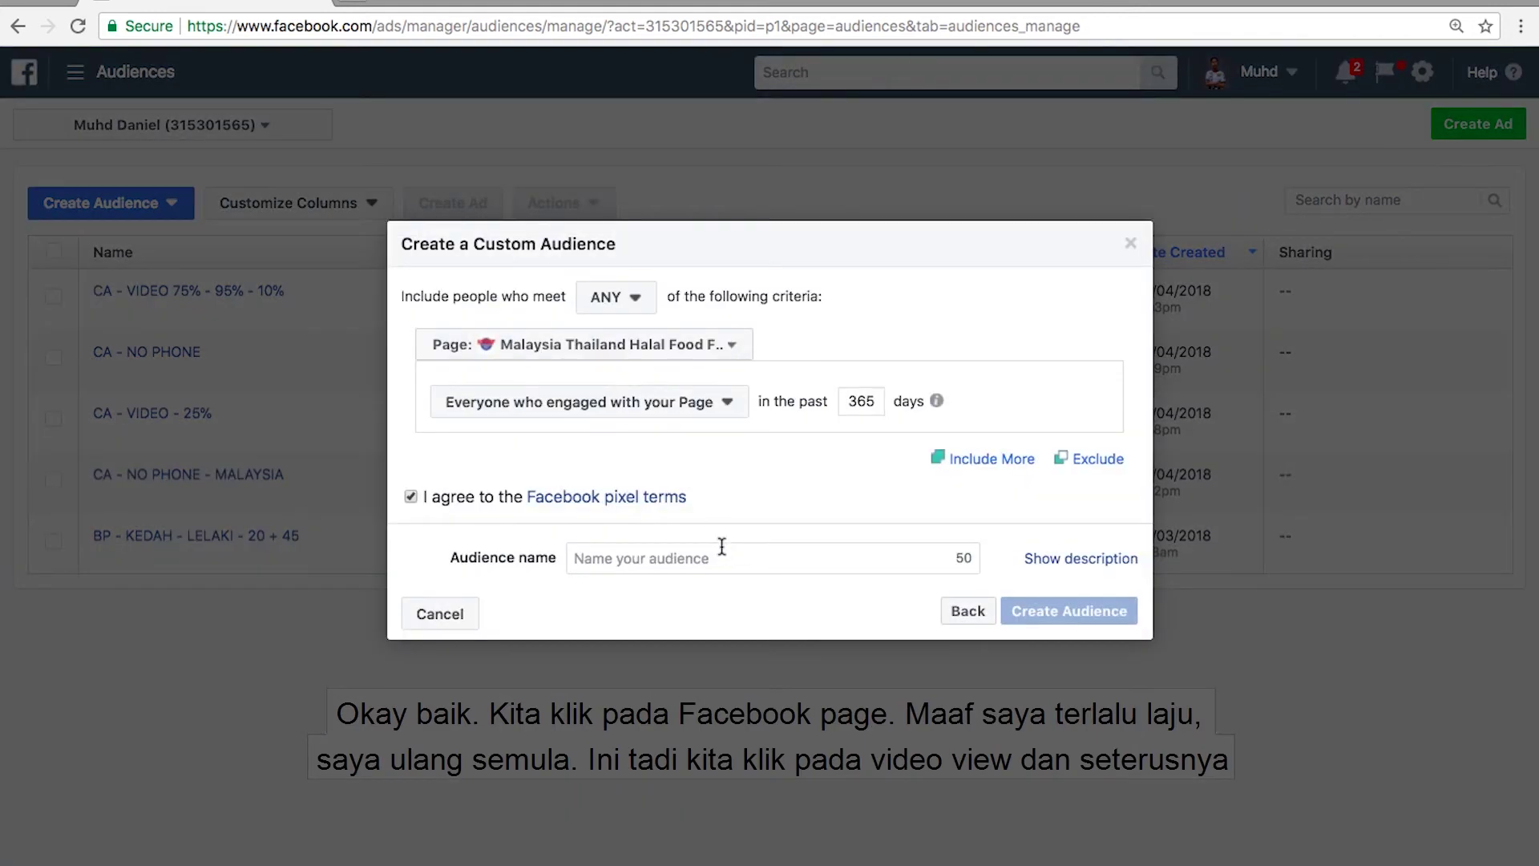
left_click(970, 612)
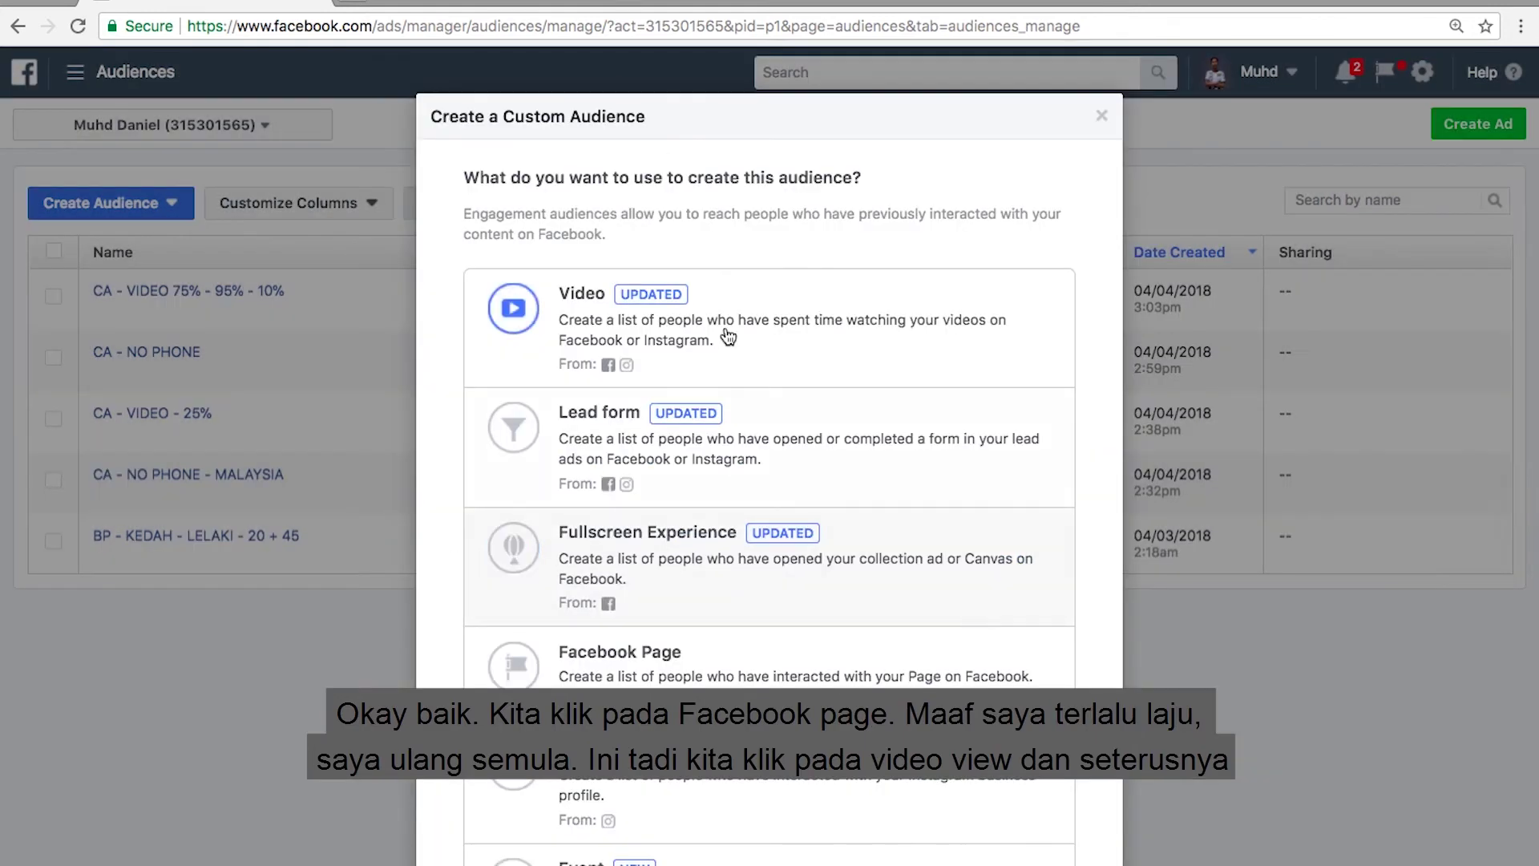
scroll(726, 338, "down", 1)
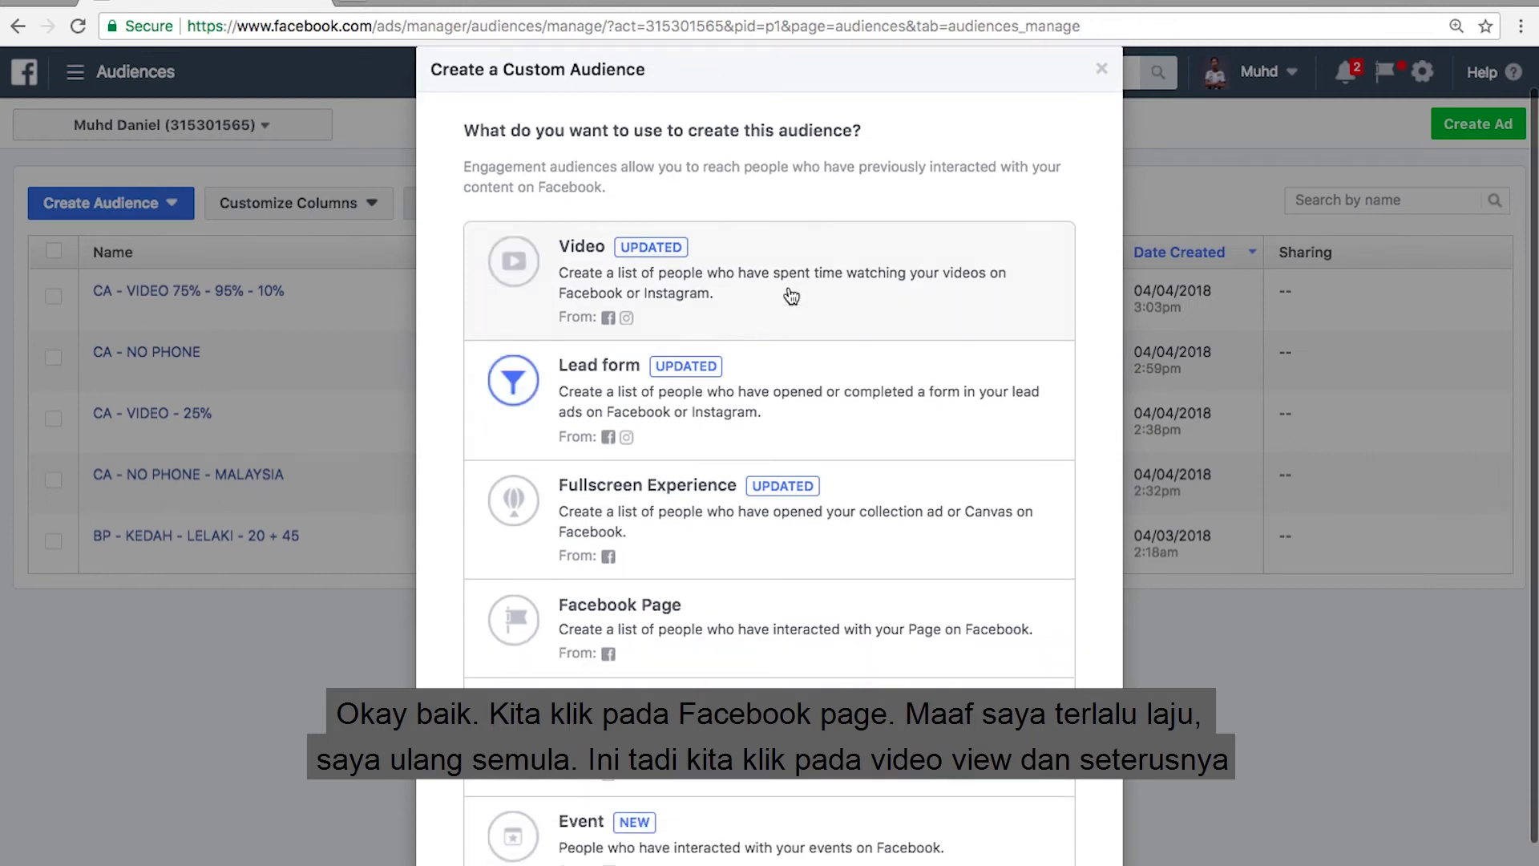
scroll(781, 497, "down", 2)
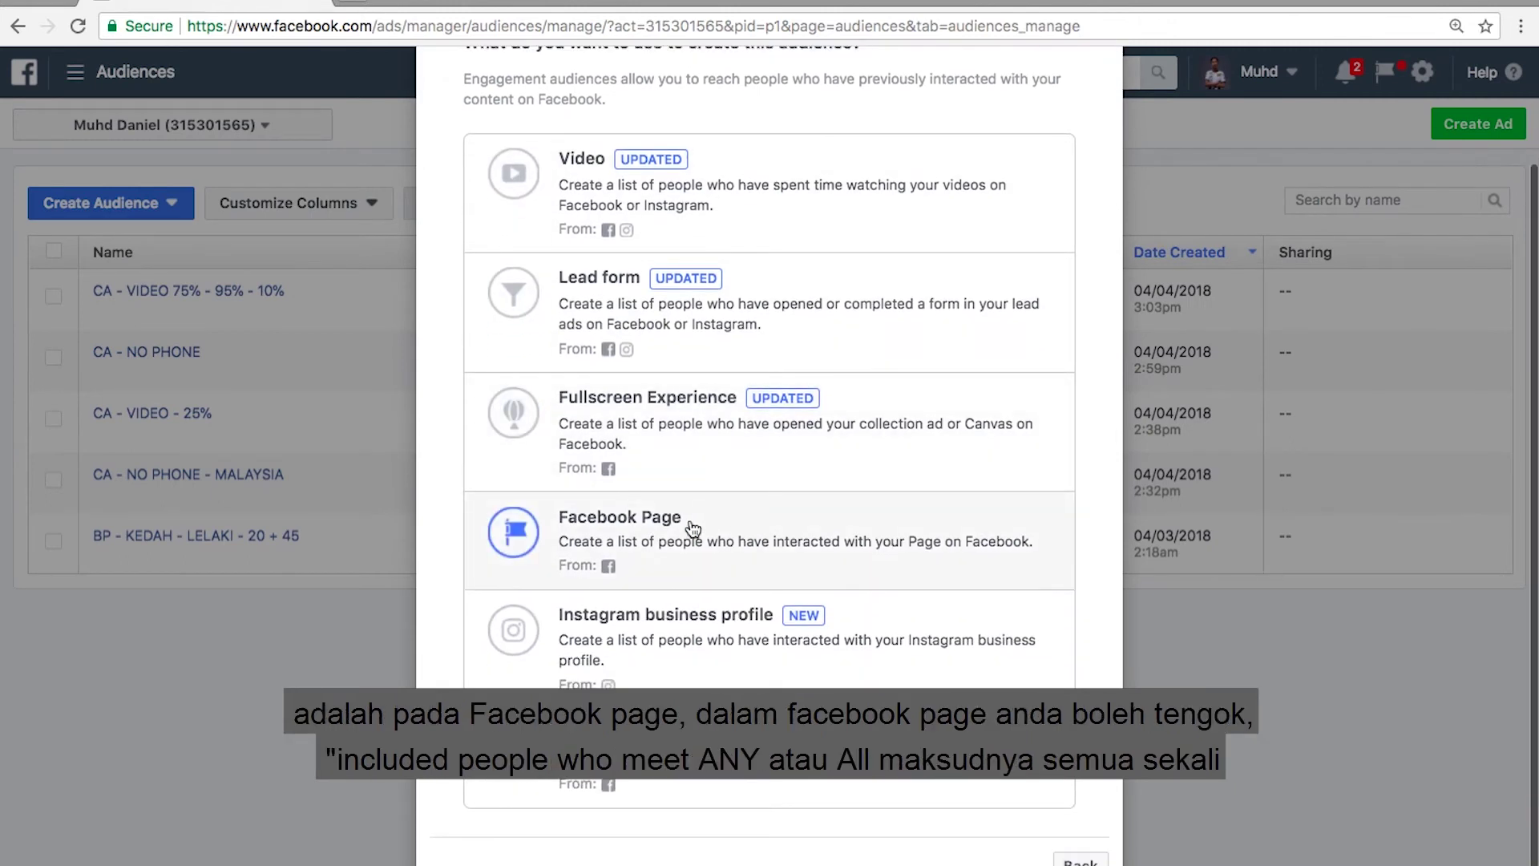
left_click(680, 530)
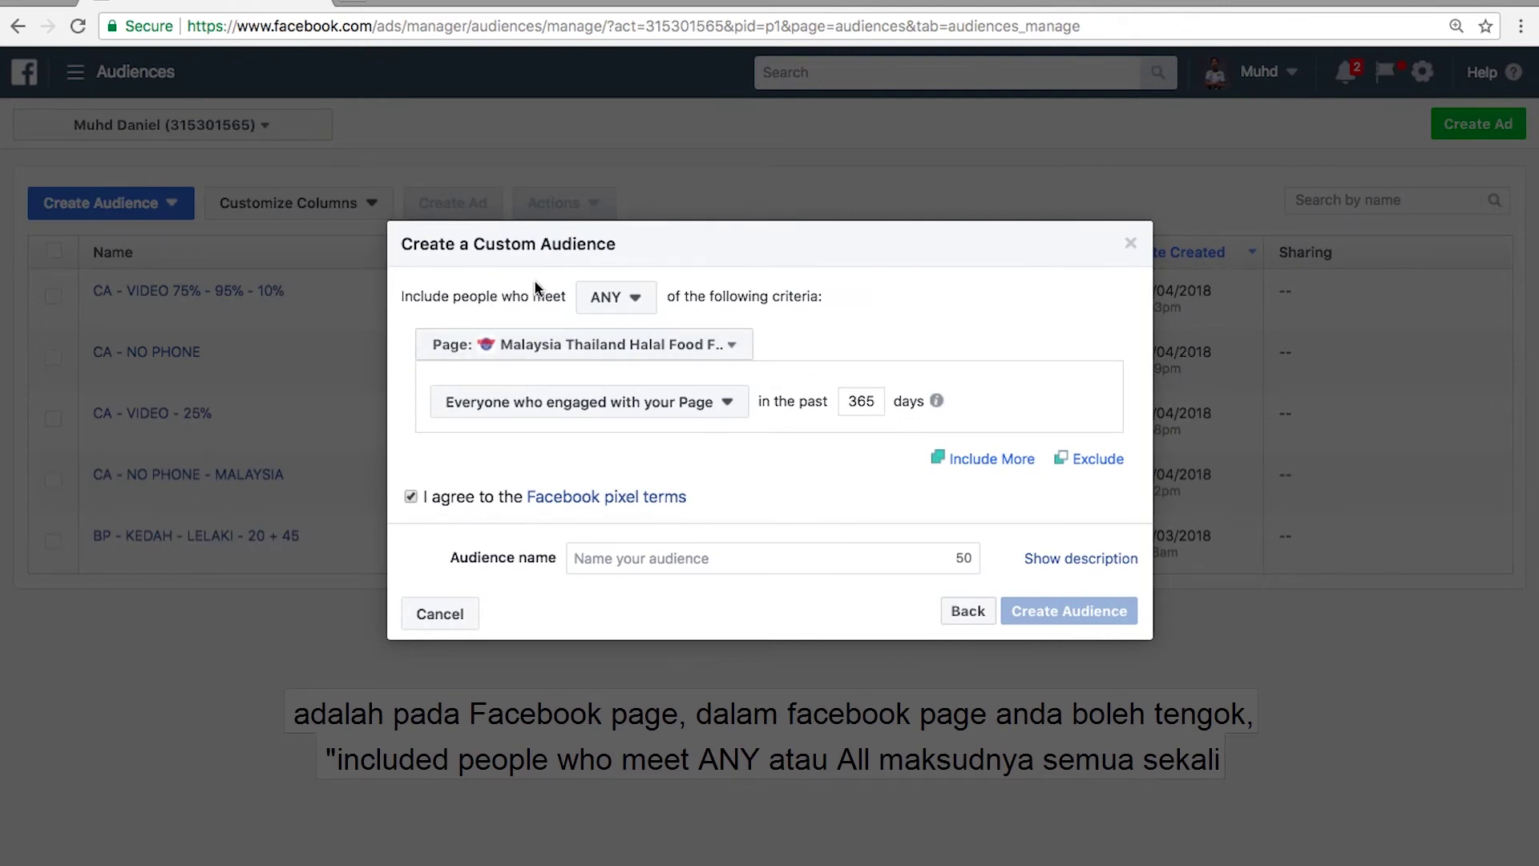
Require people to meet ALL criteria and include everyone who engaged with the Page
left_click(635, 306)
mouse_move(637, 367)
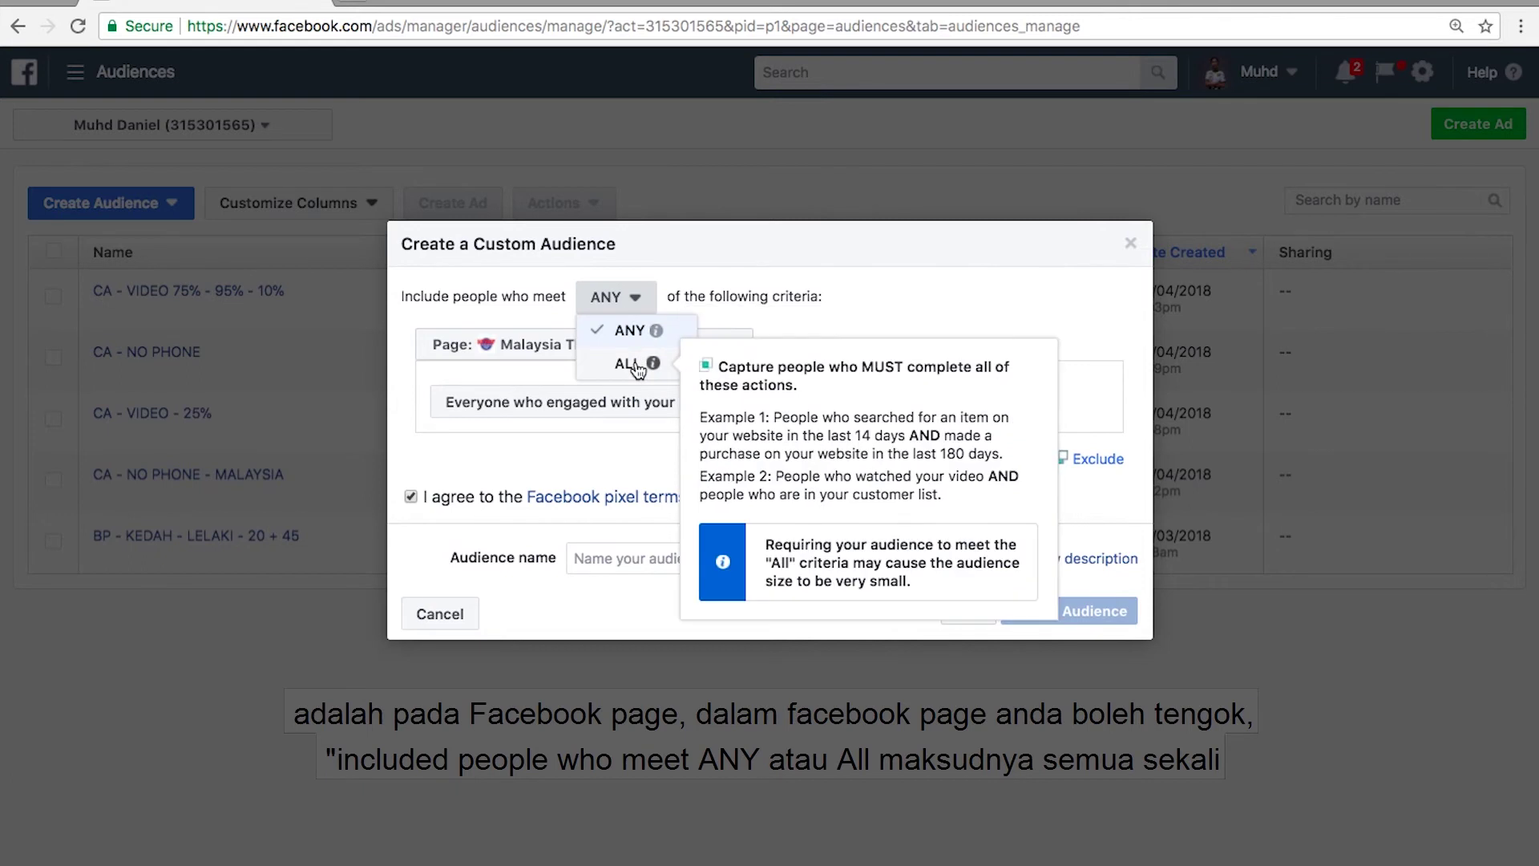
left_click(627, 365)
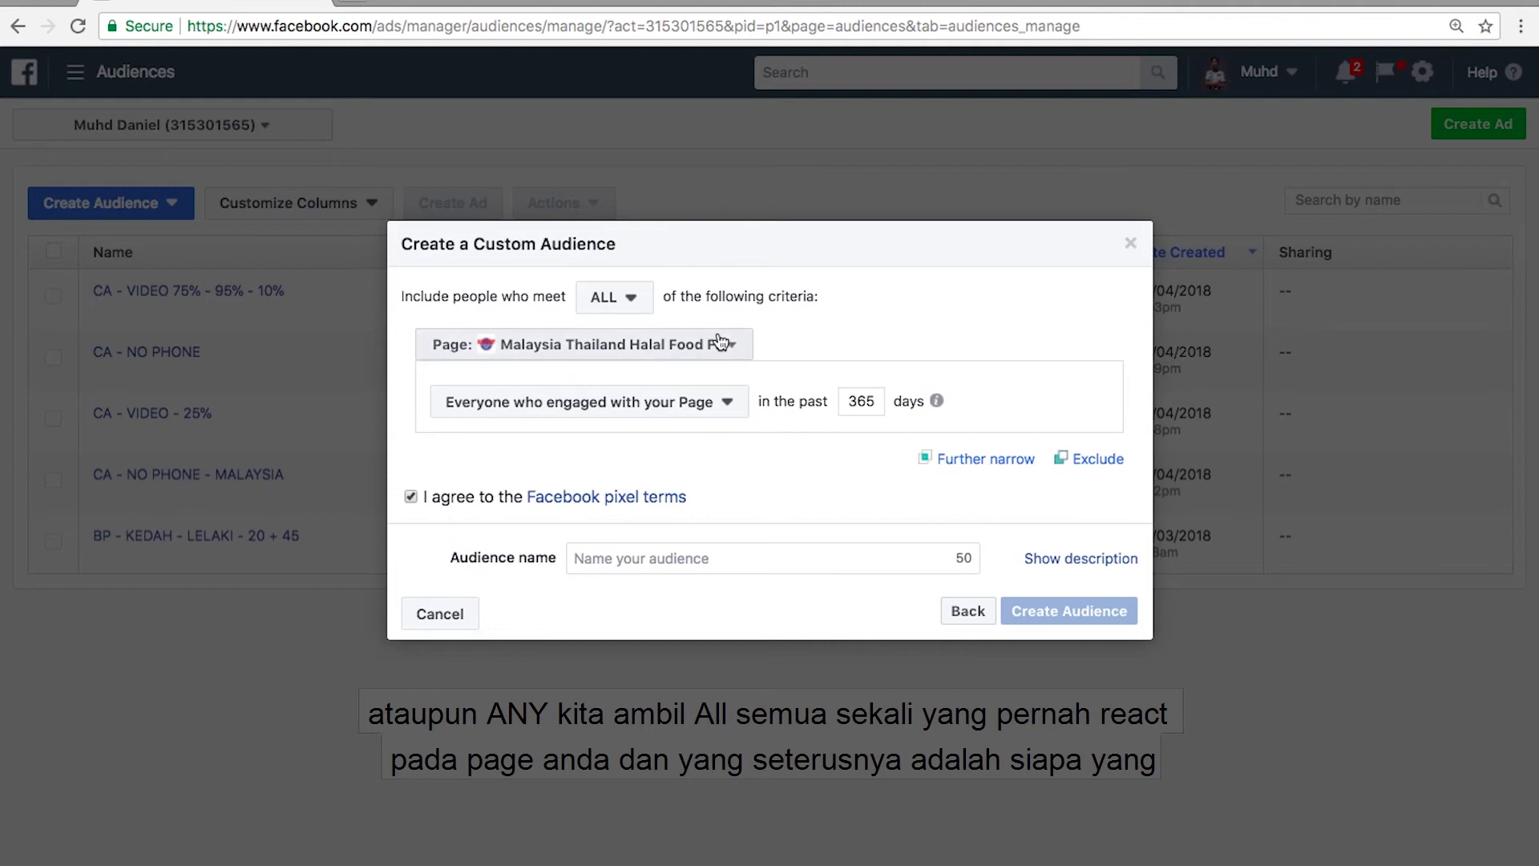
left_click(710, 402)
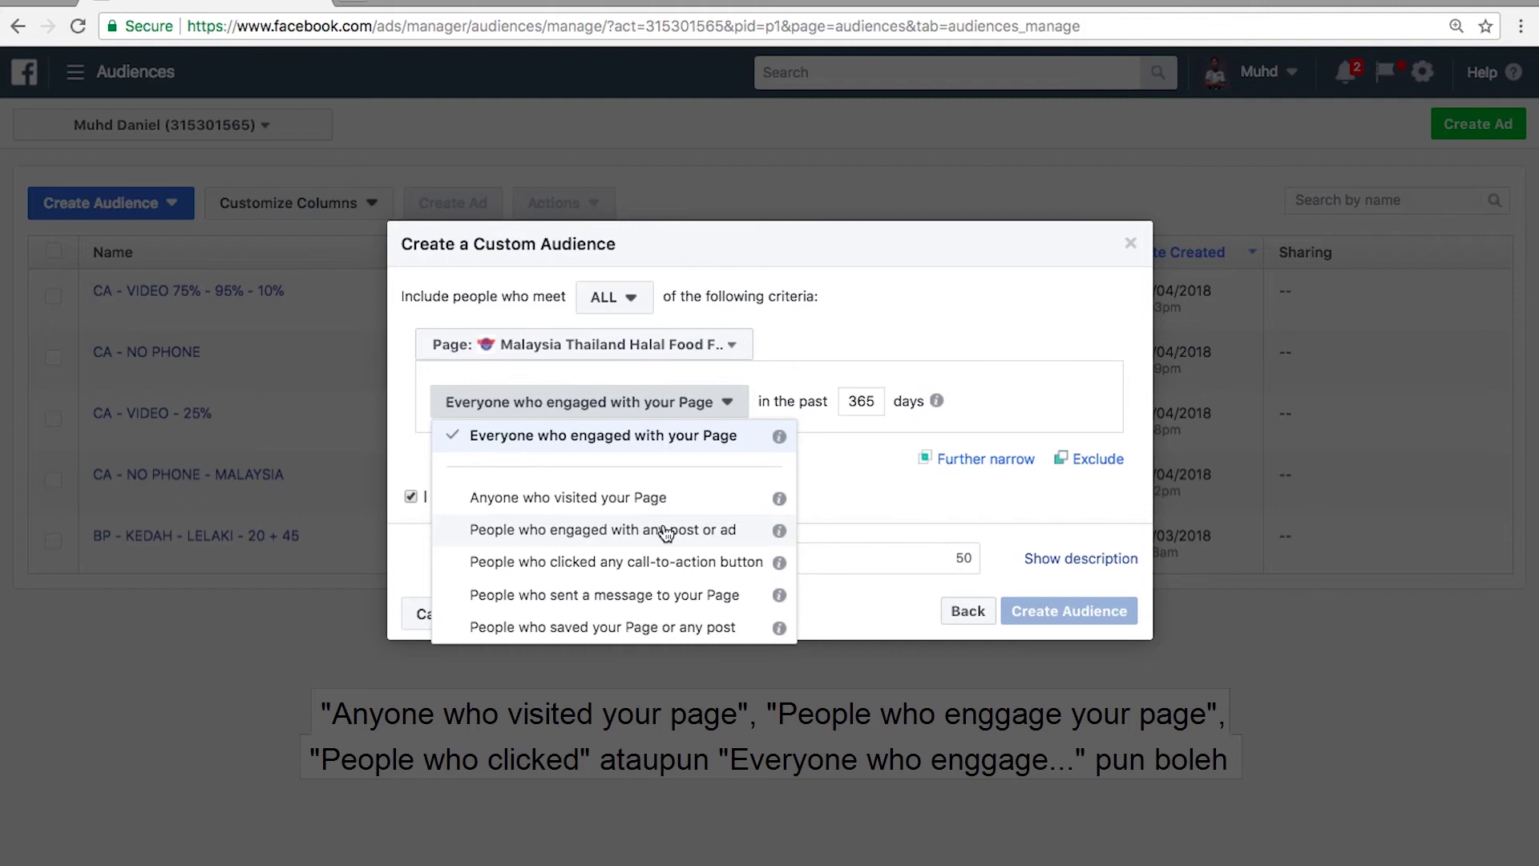
left_click(711, 439)
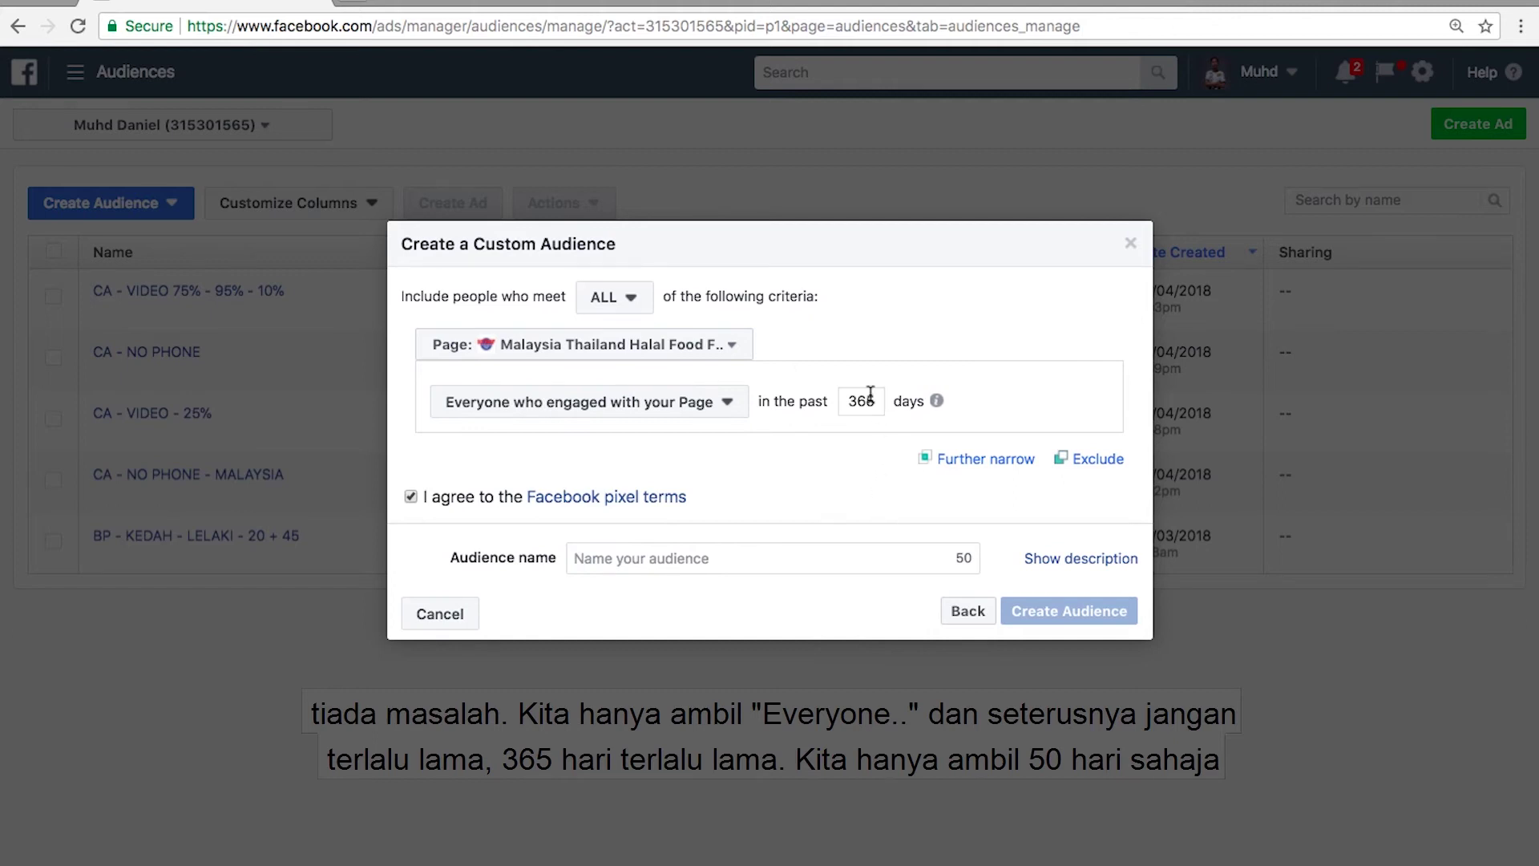
Set the Page engagement period to the past 50 days
key("BackSpace")
key("BackSpace")
key("BackSpace")
type("50")
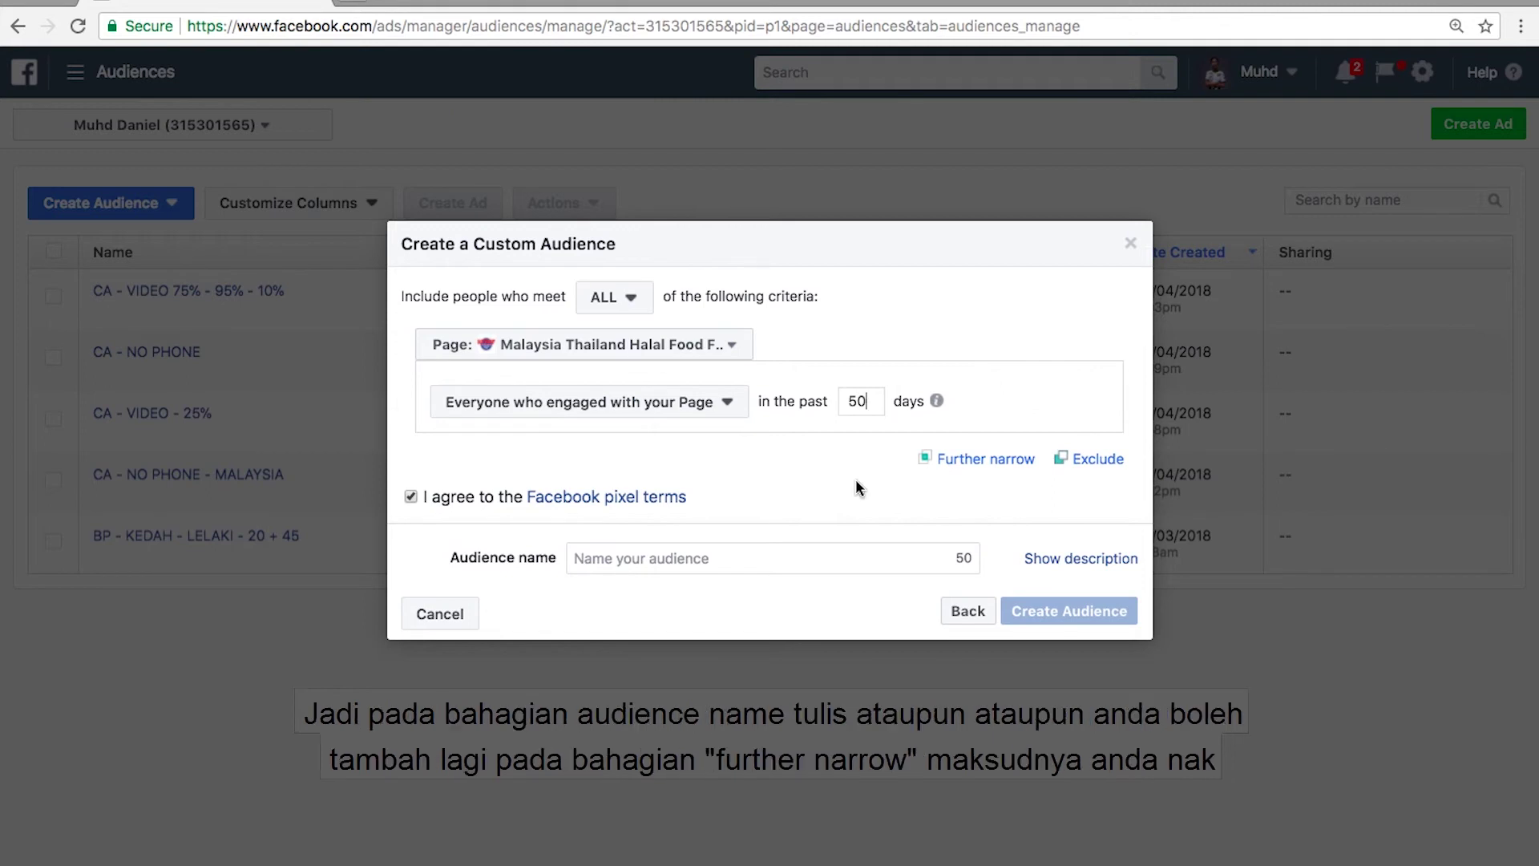
Narrow the audience further with a second criterion: anyone who visited the same Page in the past 50 days
left_click(803, 559)
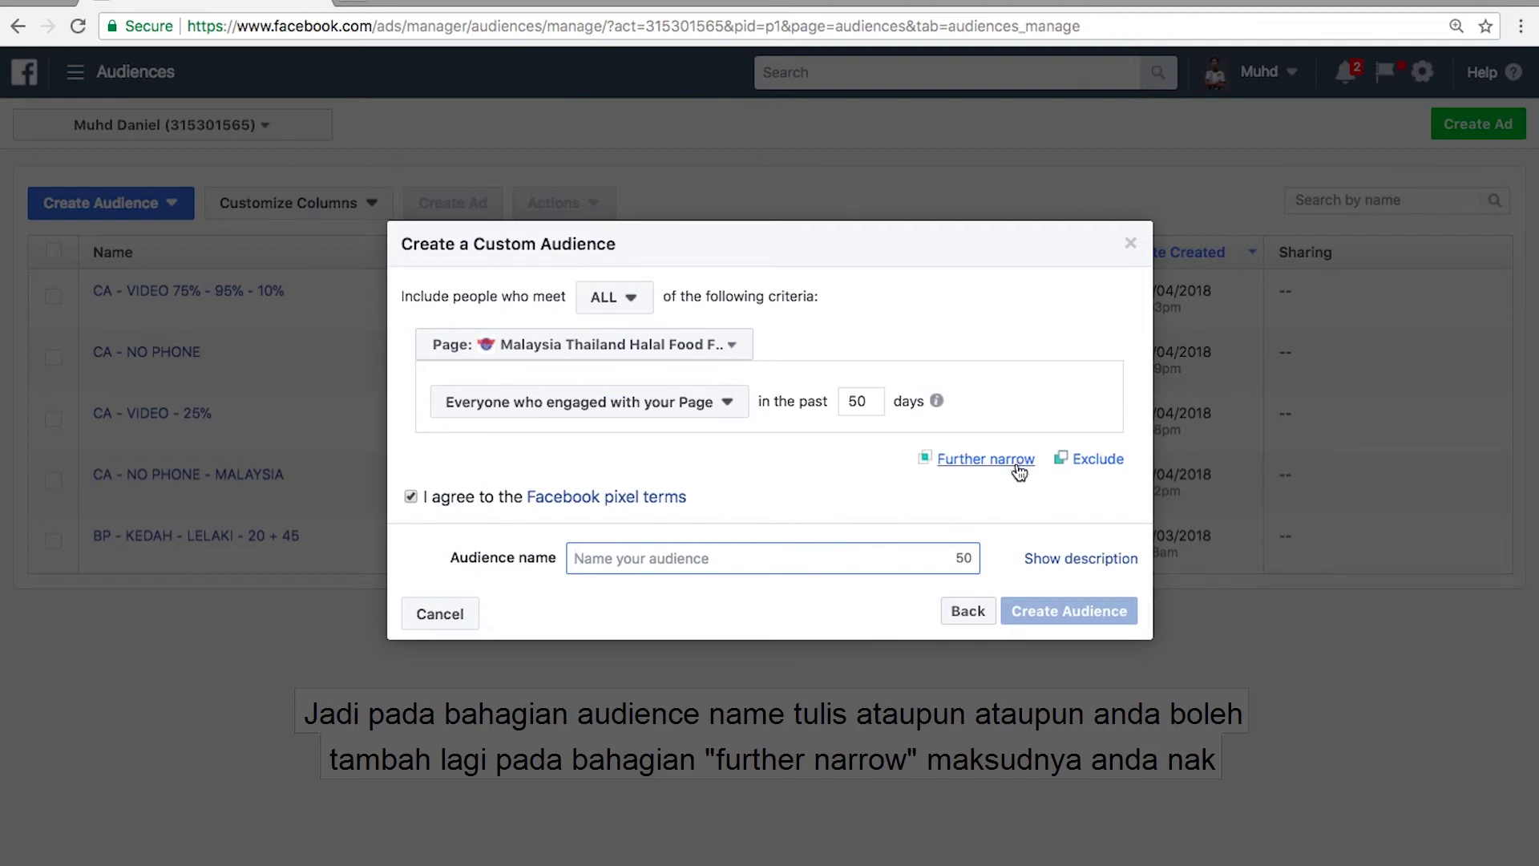
left_click(972, 461)
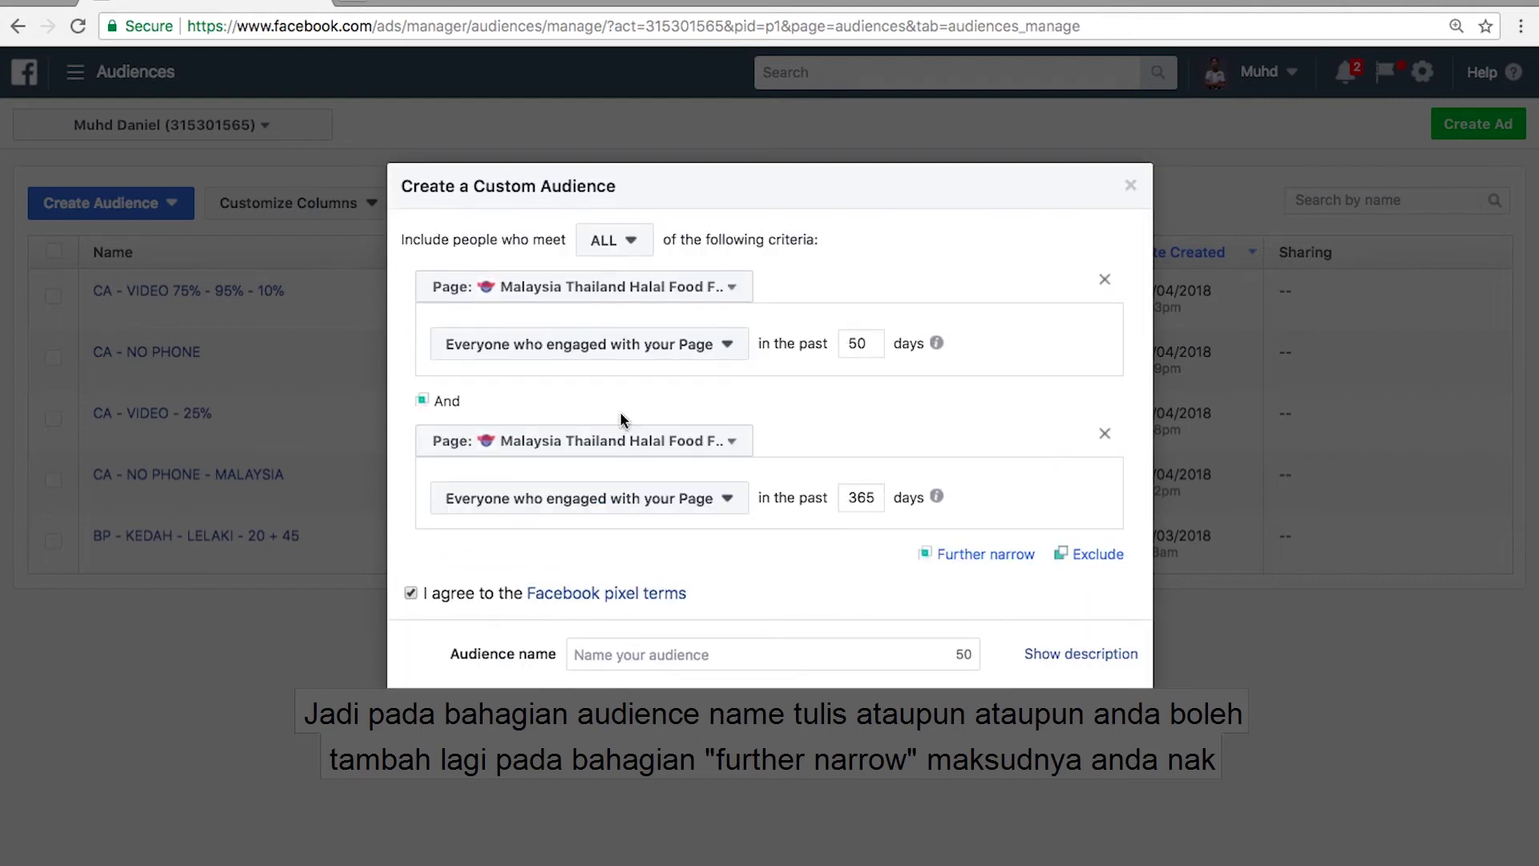
left_click(649, 446)
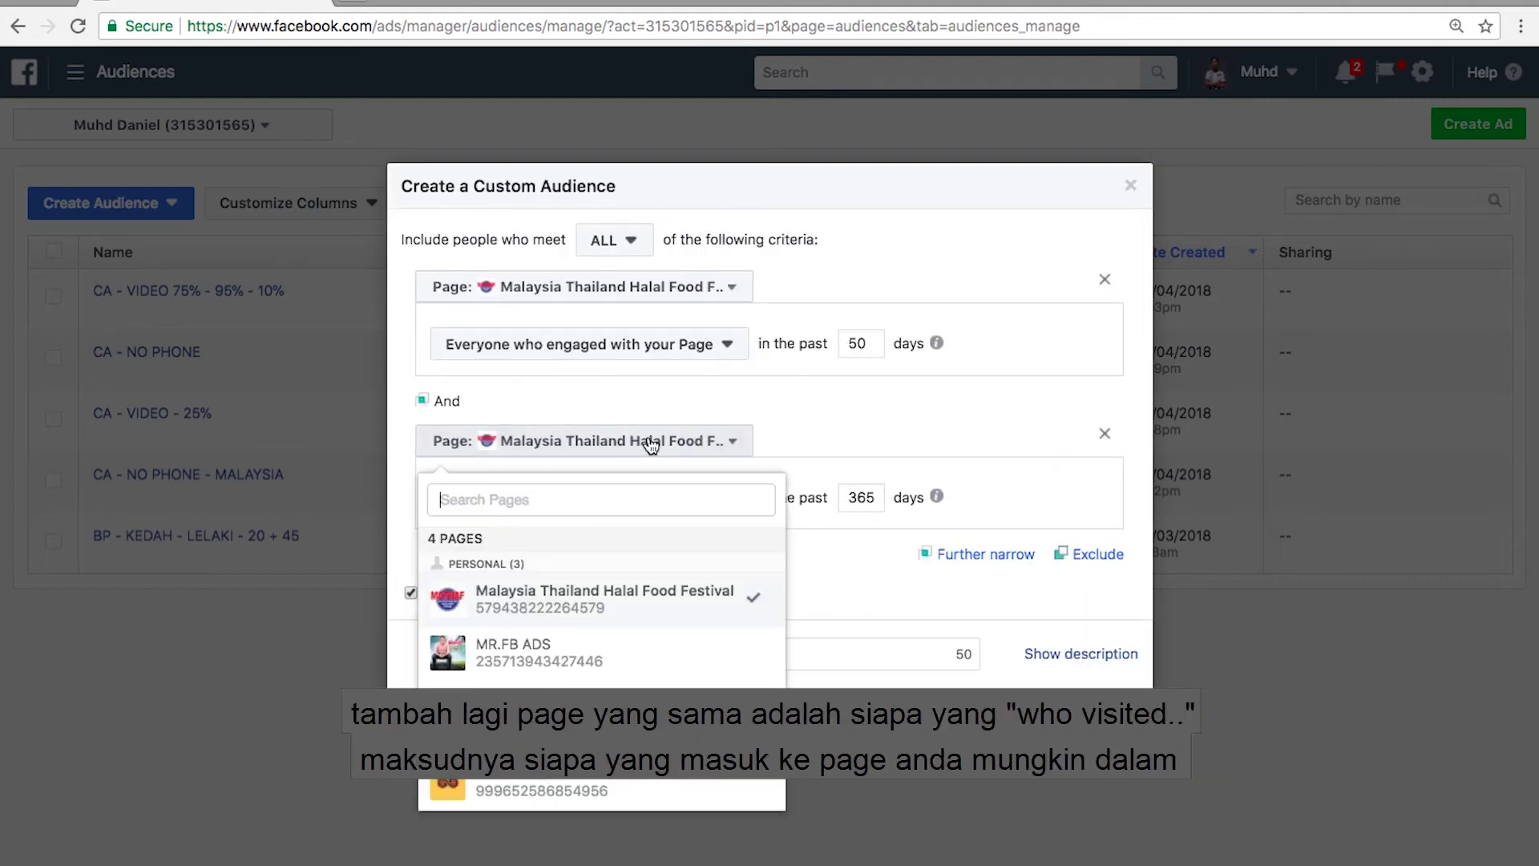
left_click(787, 408)
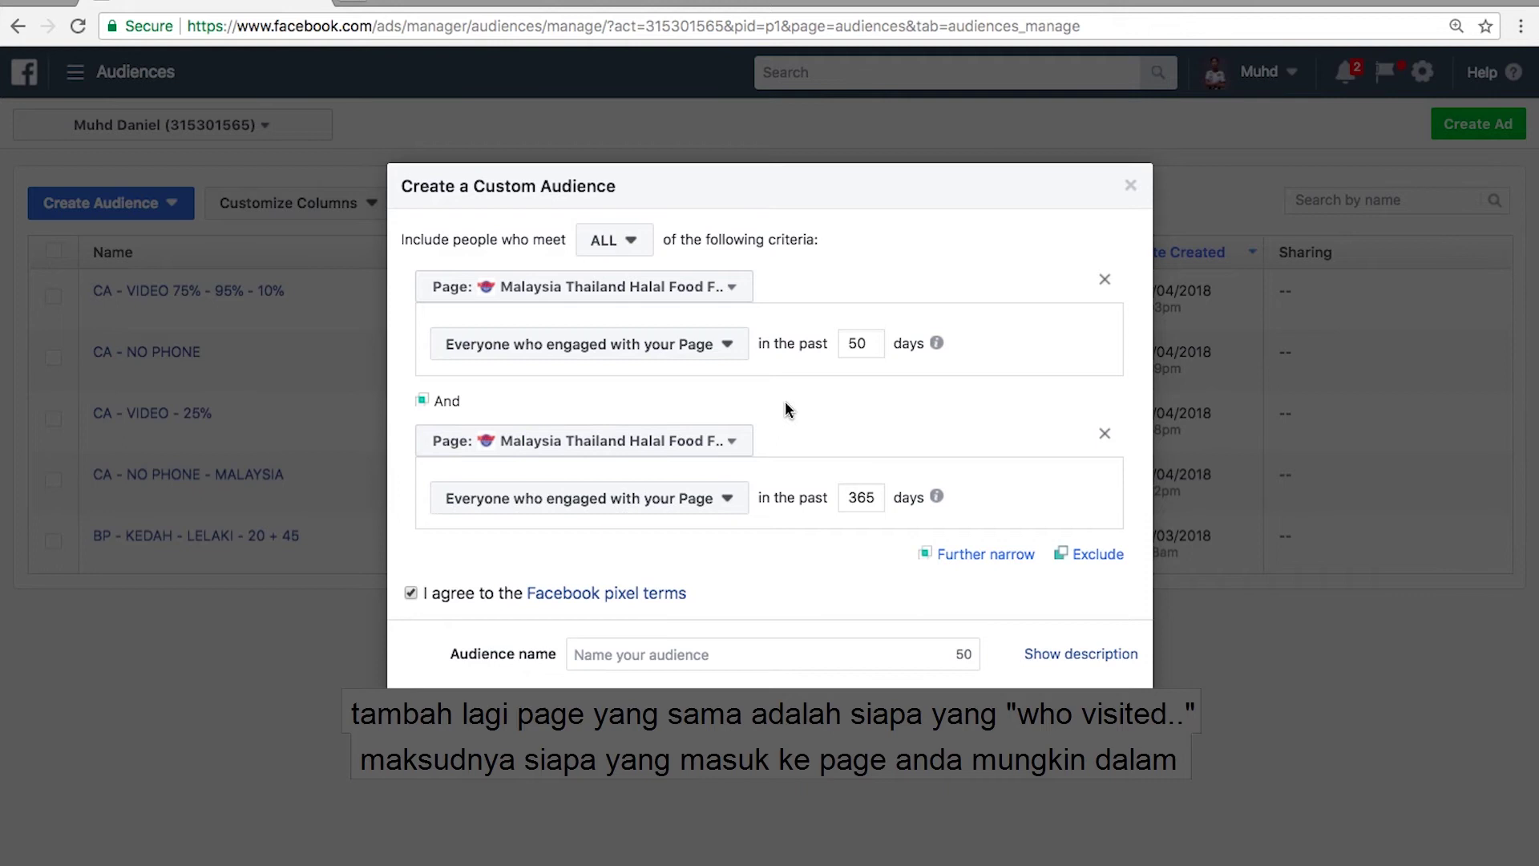
left_click(710, 498)
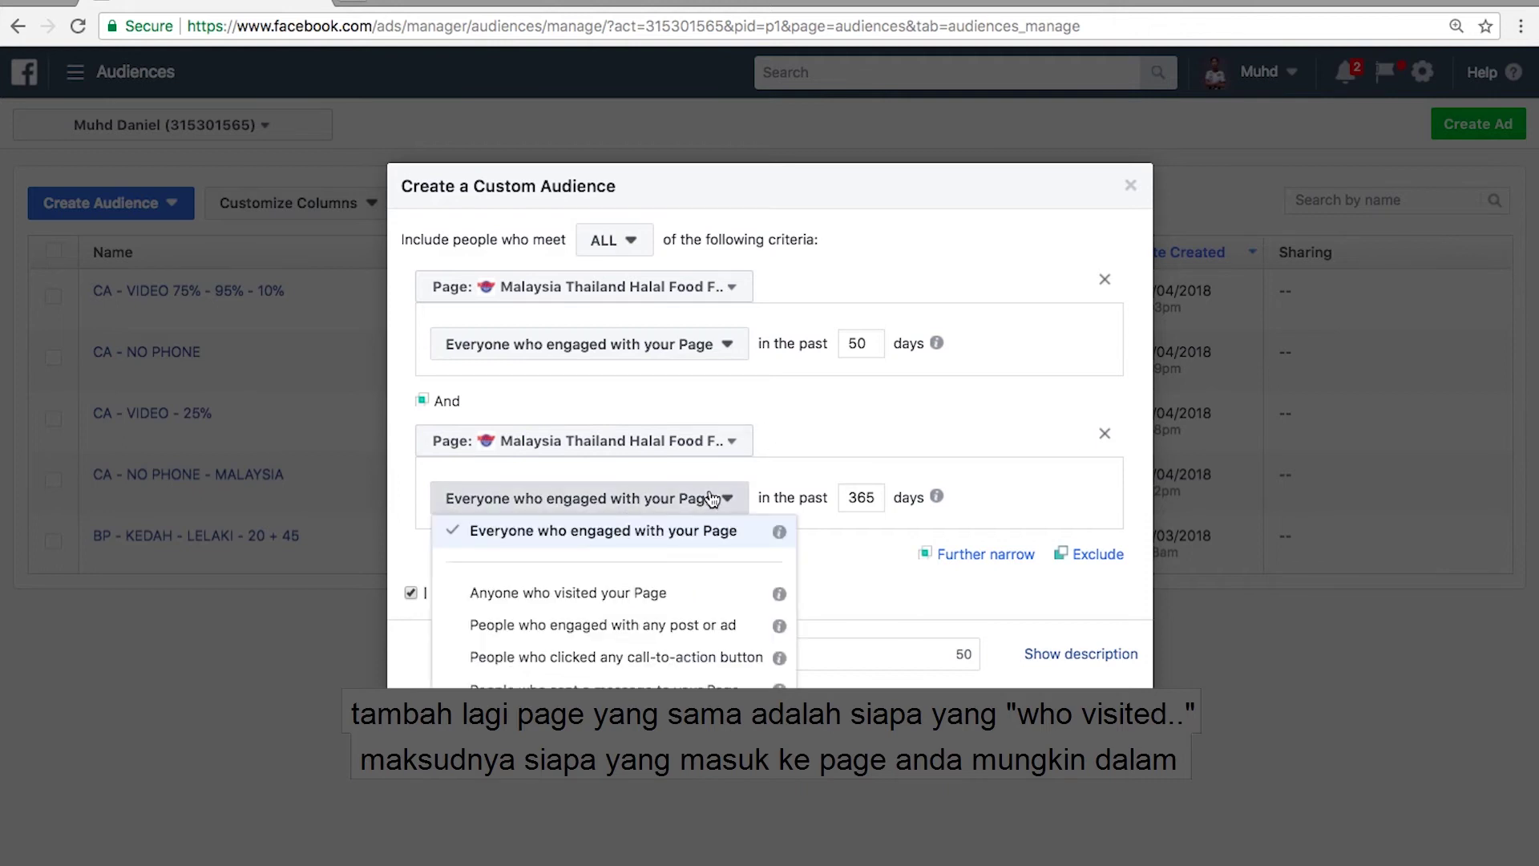
left_click(614, 597)
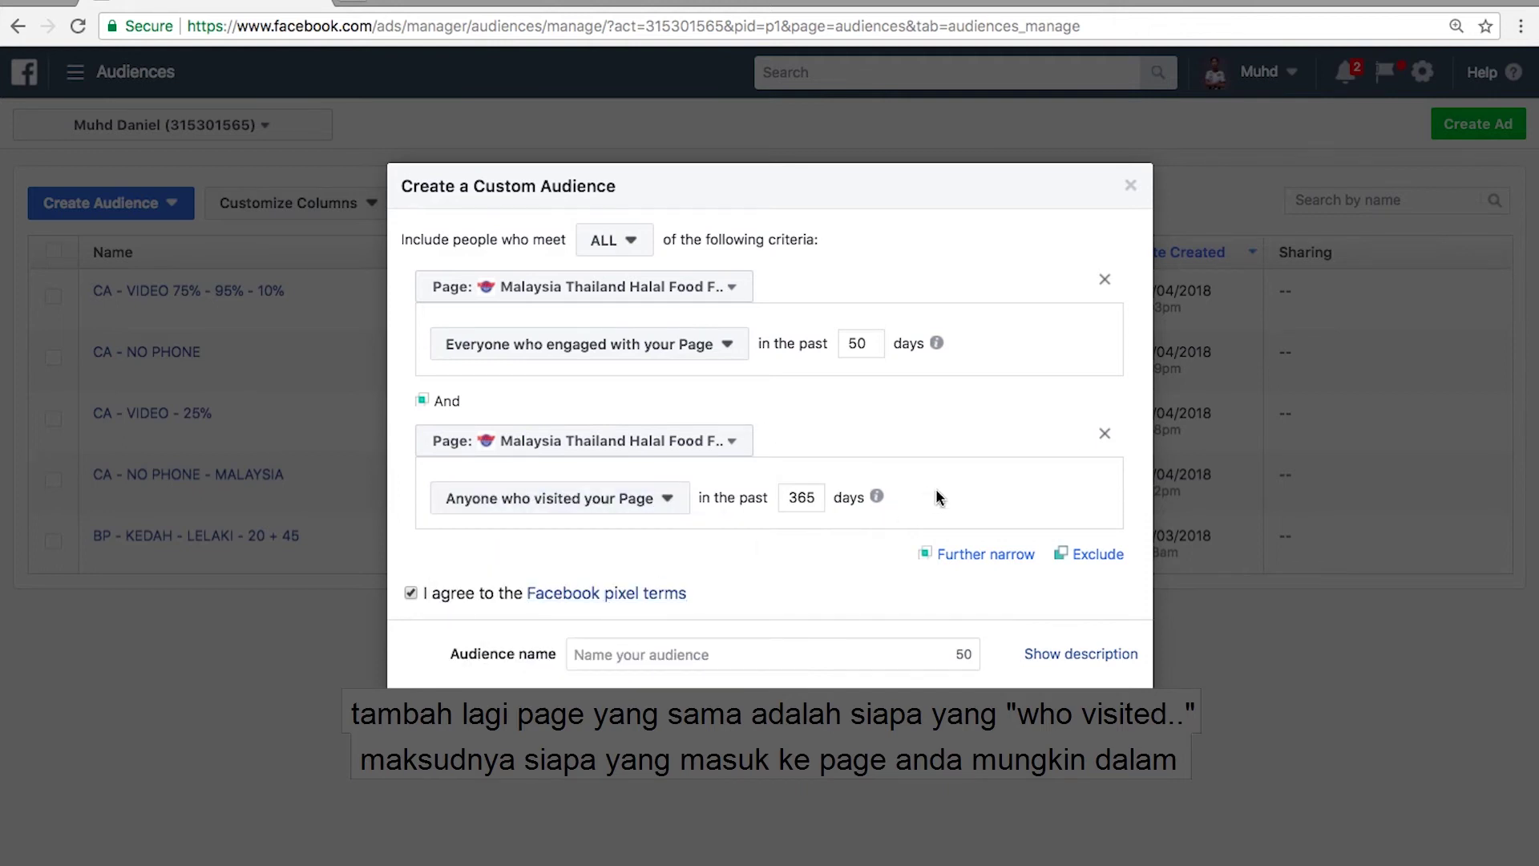
key("BackSpace")
key("BackSpace")
key("BackSpace")
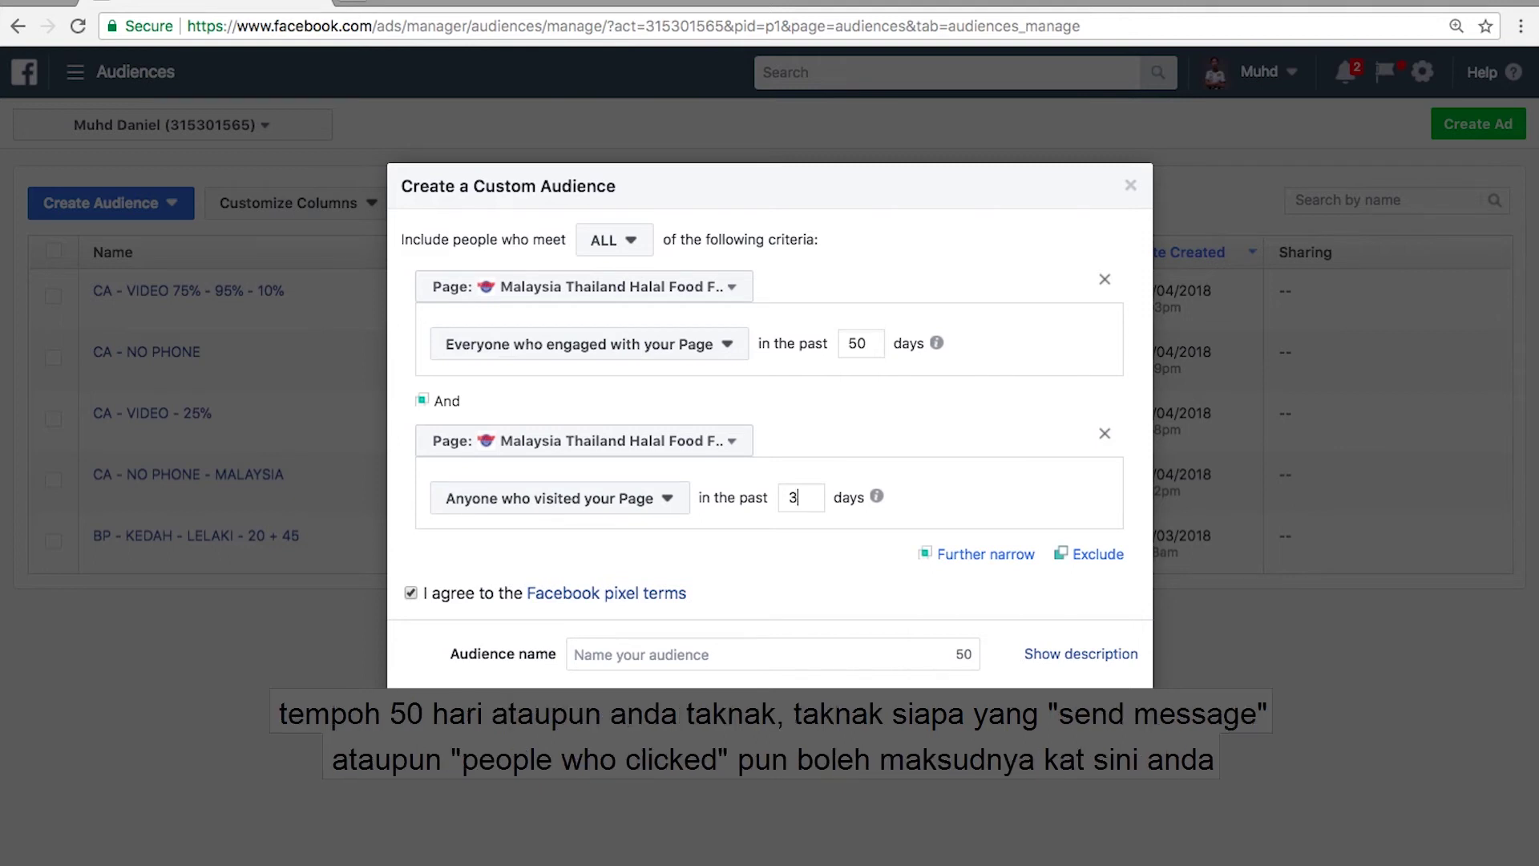
type("50")
left_click(1089, 555)
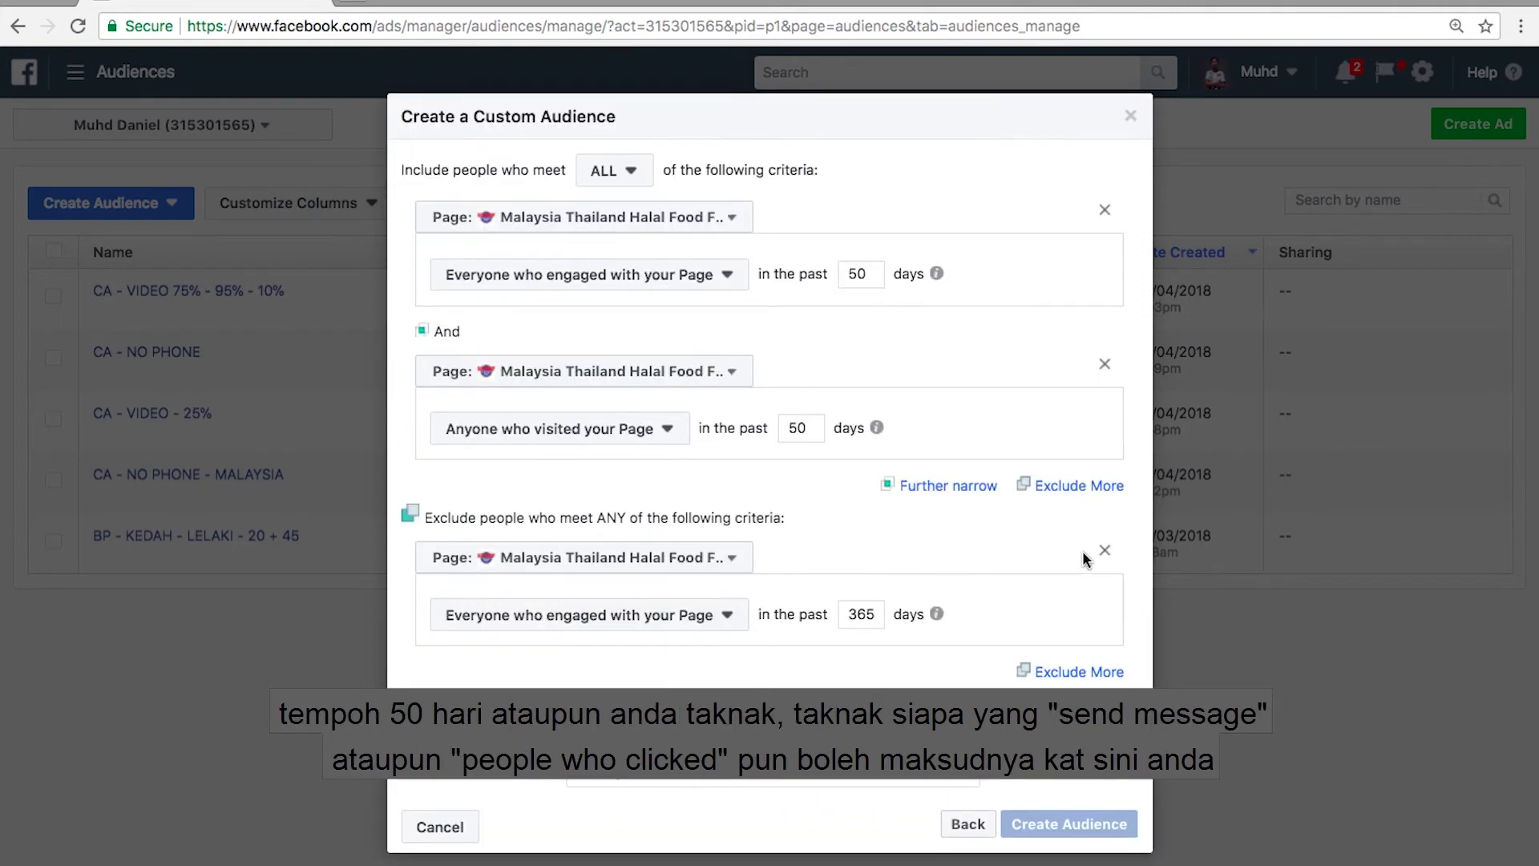
left_click(678, 614)
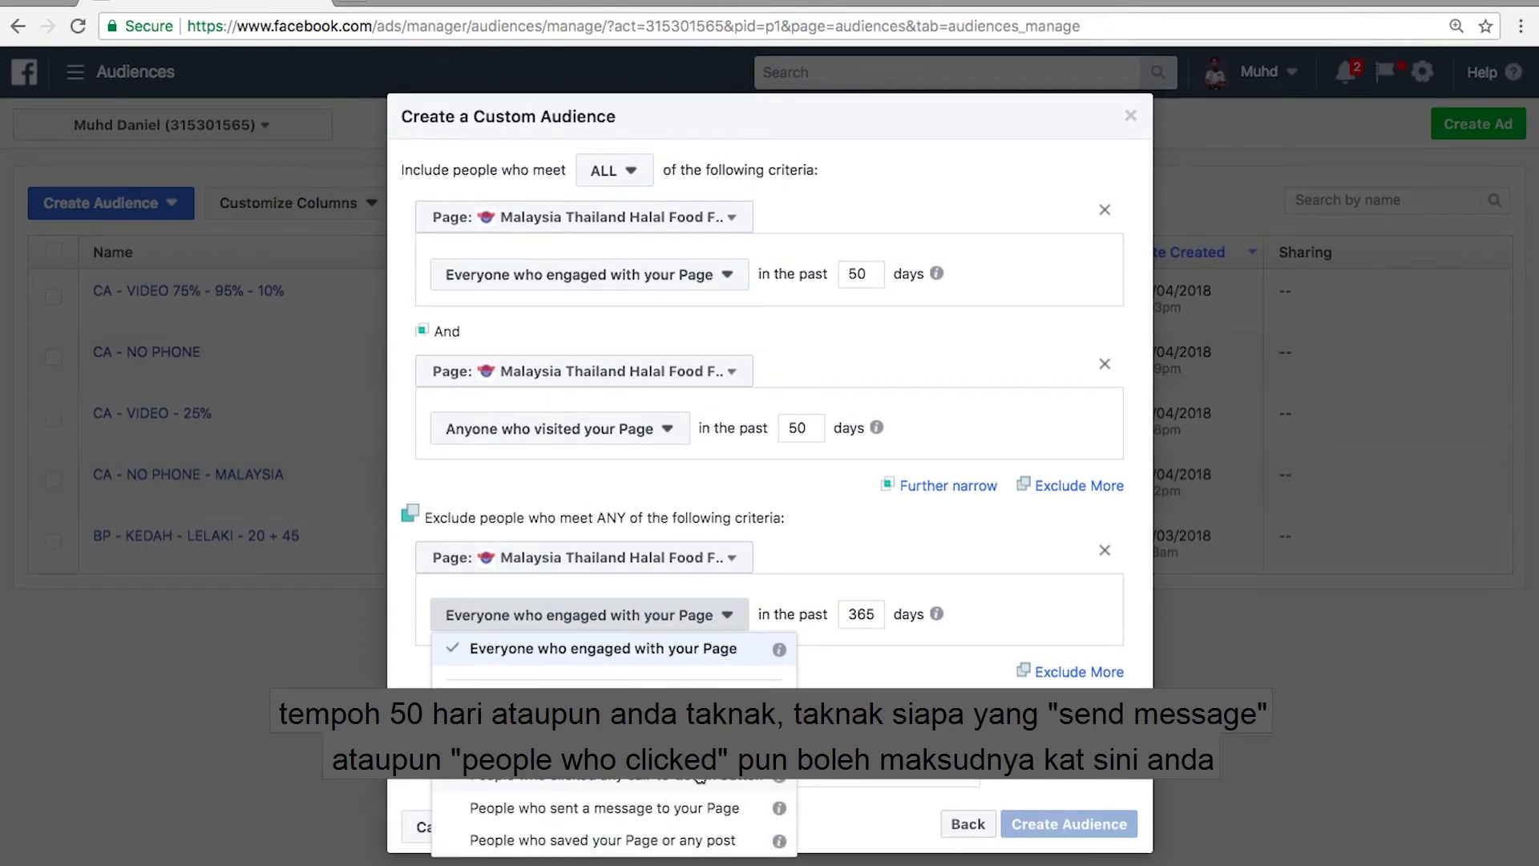
left_click(879, 681)
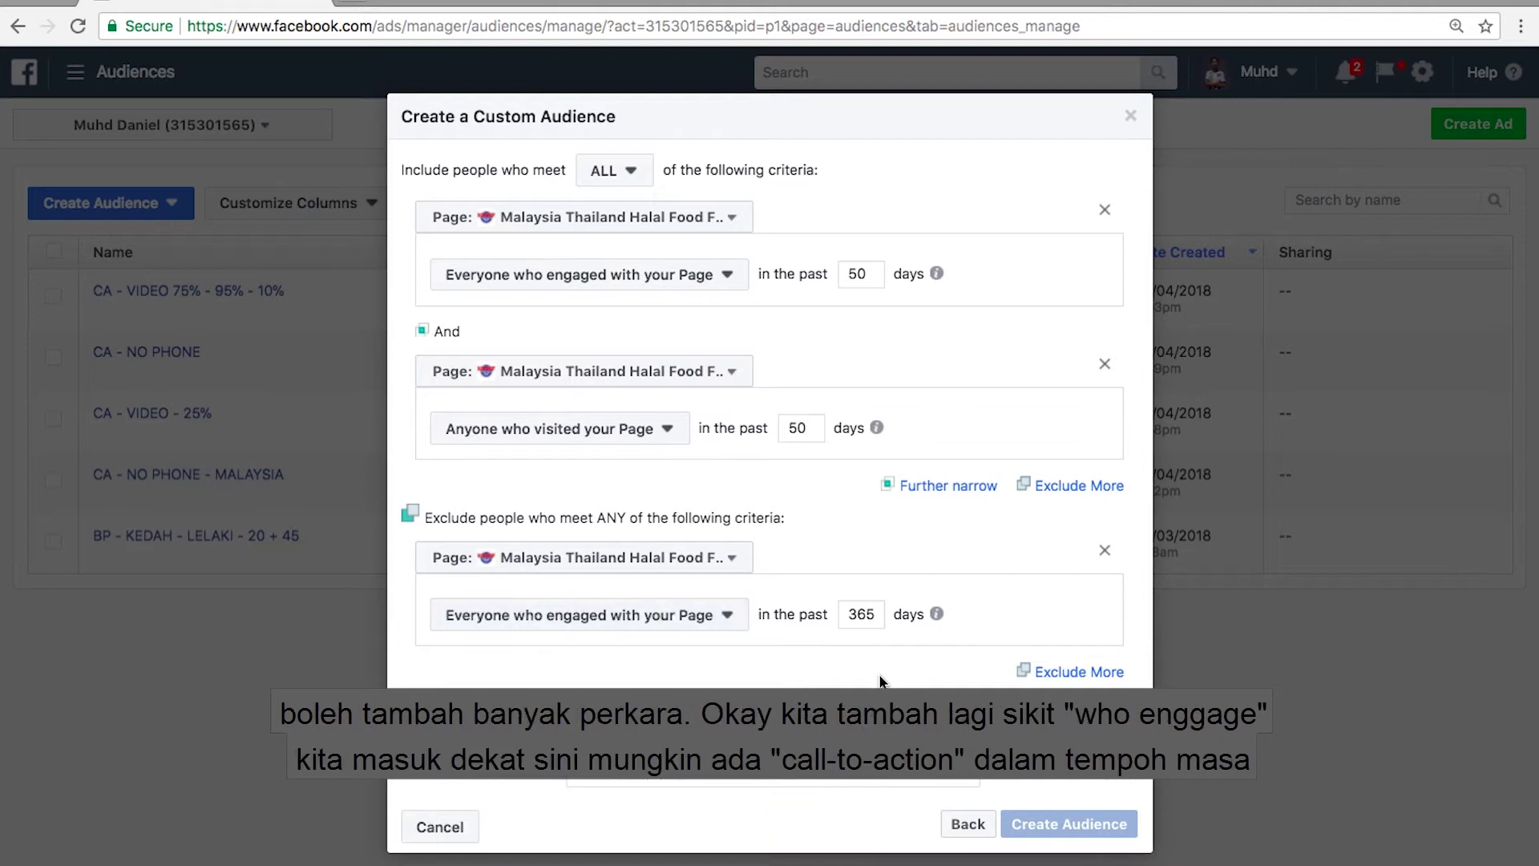
left_click(1105, 550)
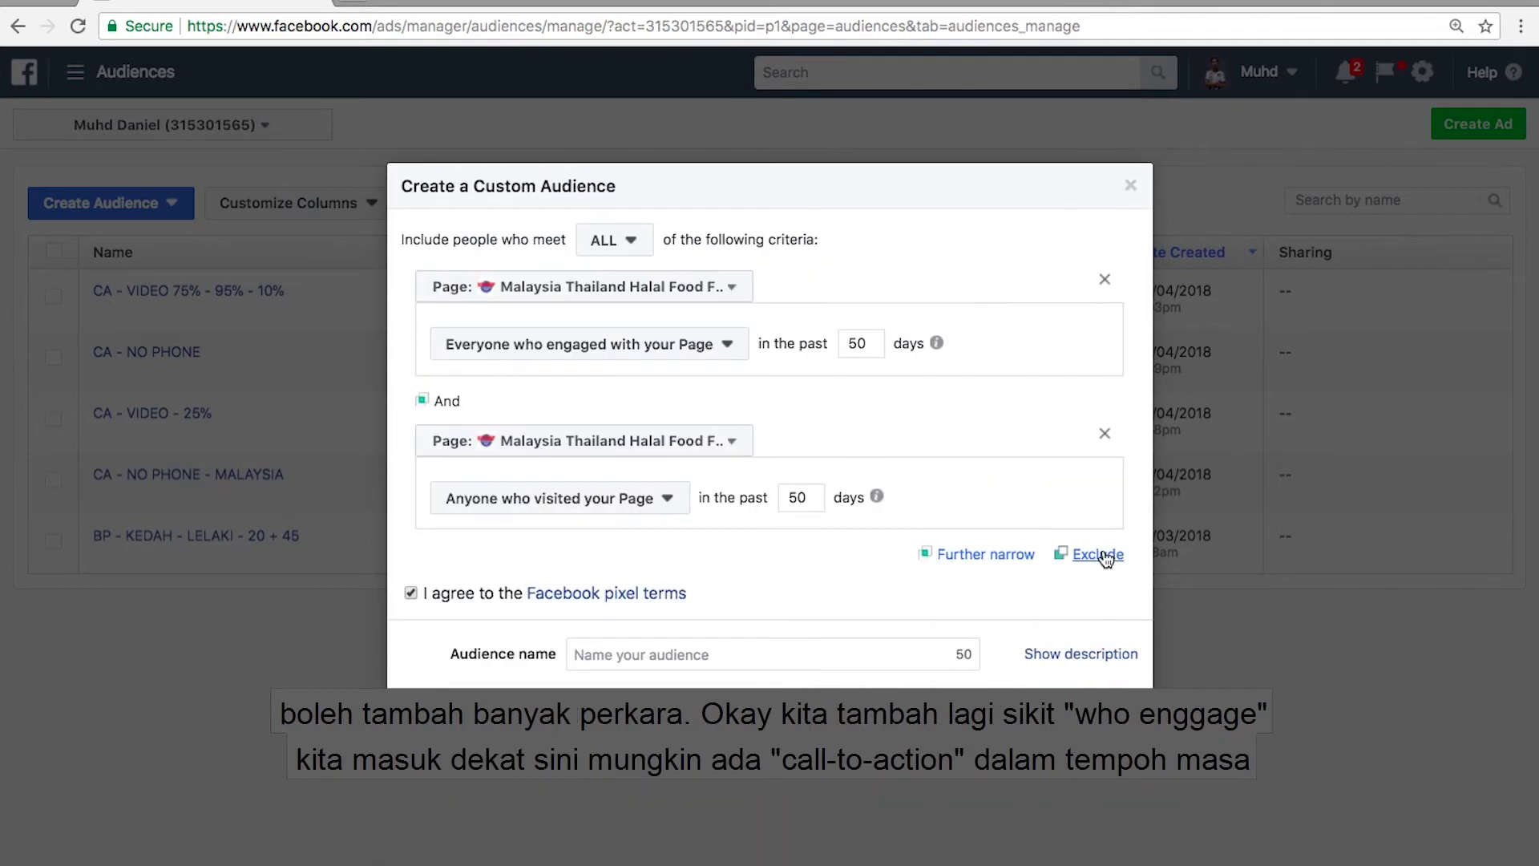
Add a third narrowing criterion for people who clicked any call-to-action button on the Page in the past 50 days
left_click(988, 558)
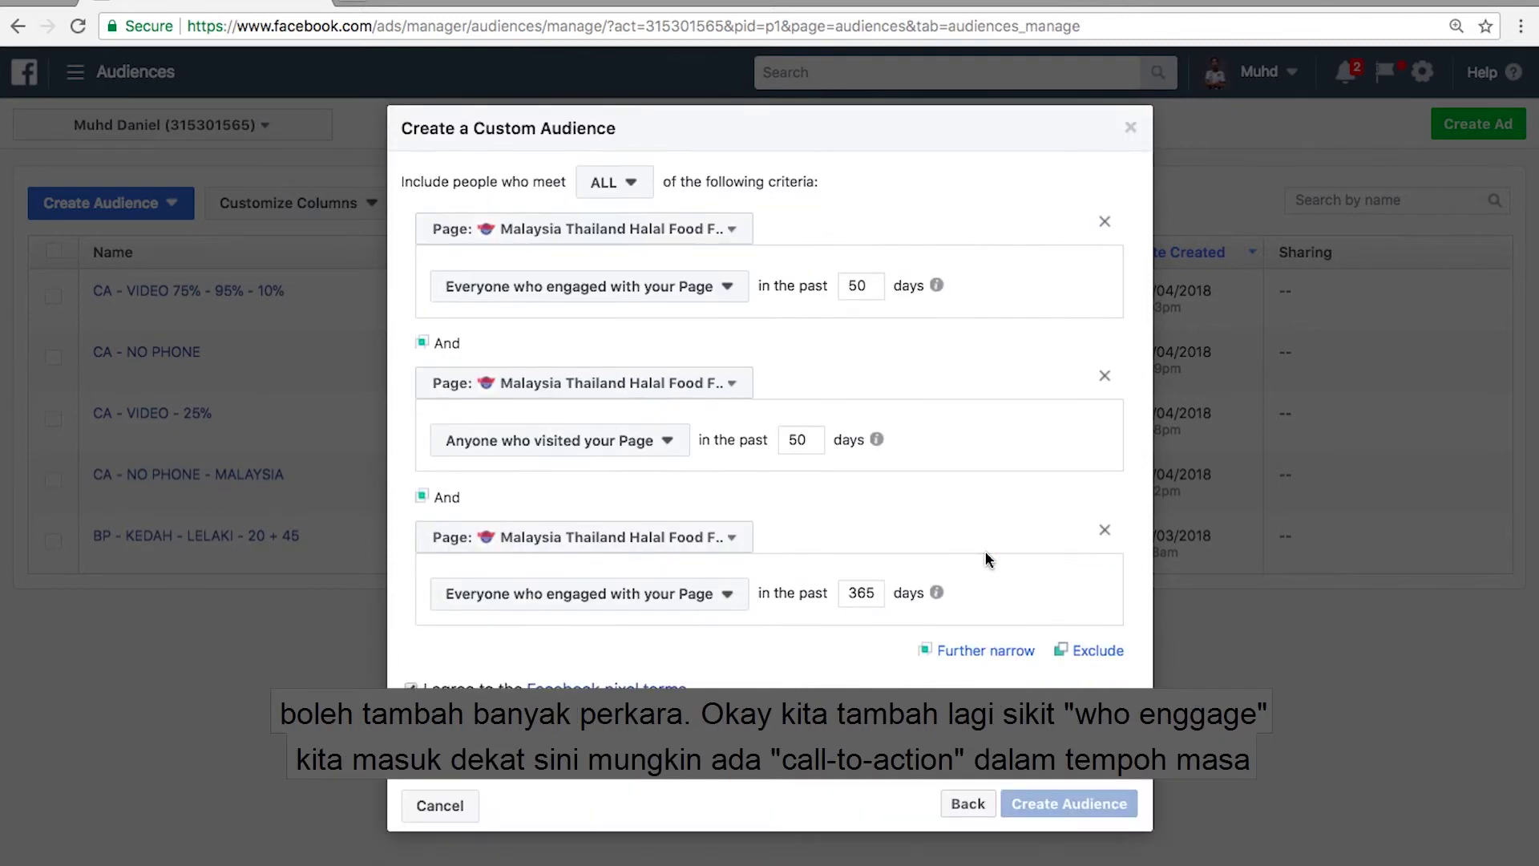
left_click(693, 608)
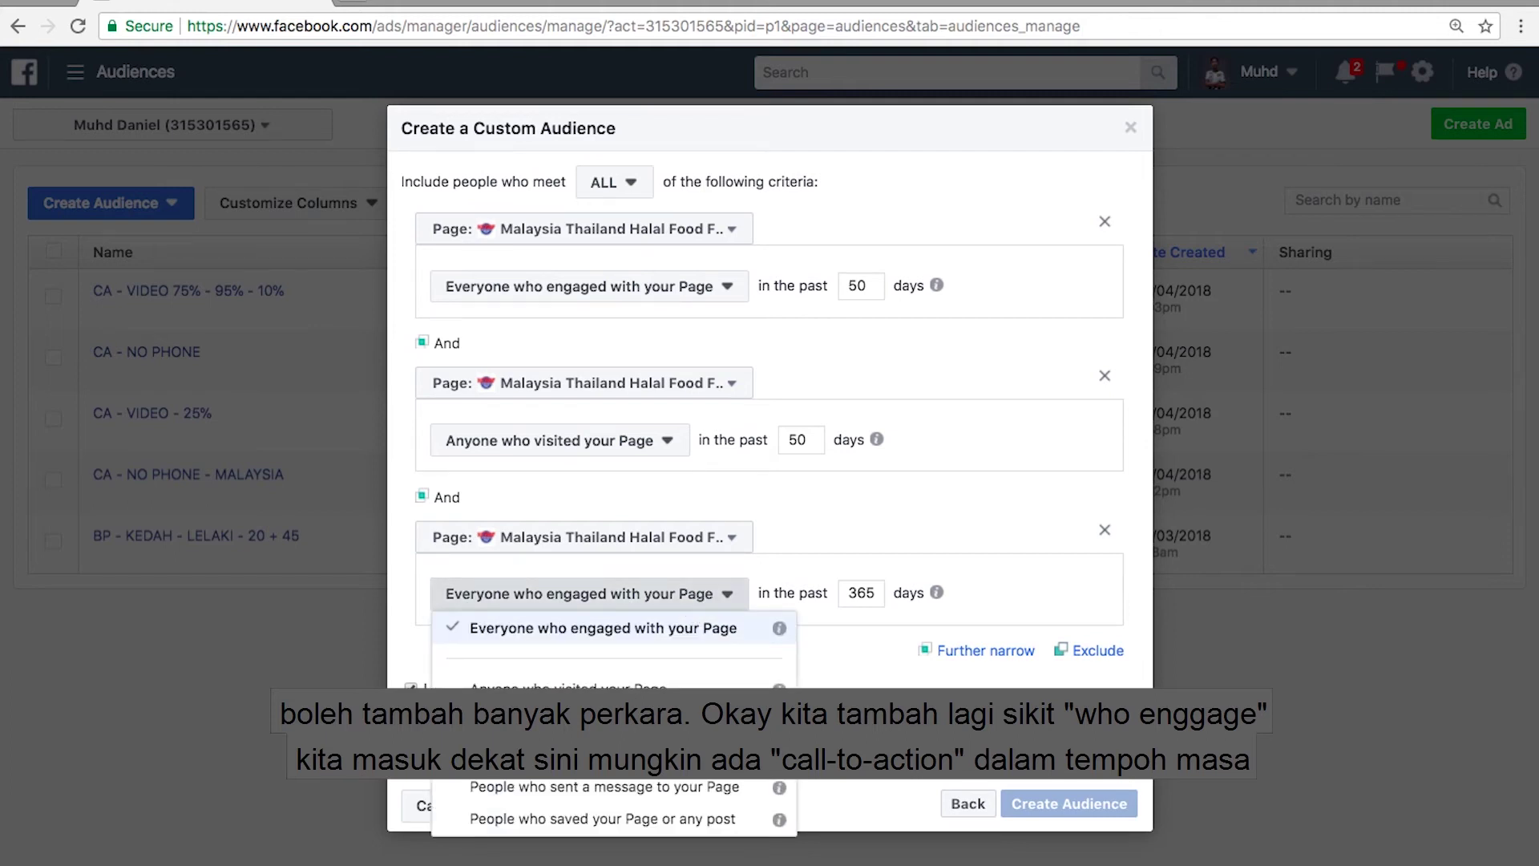
left_click(561, 753)
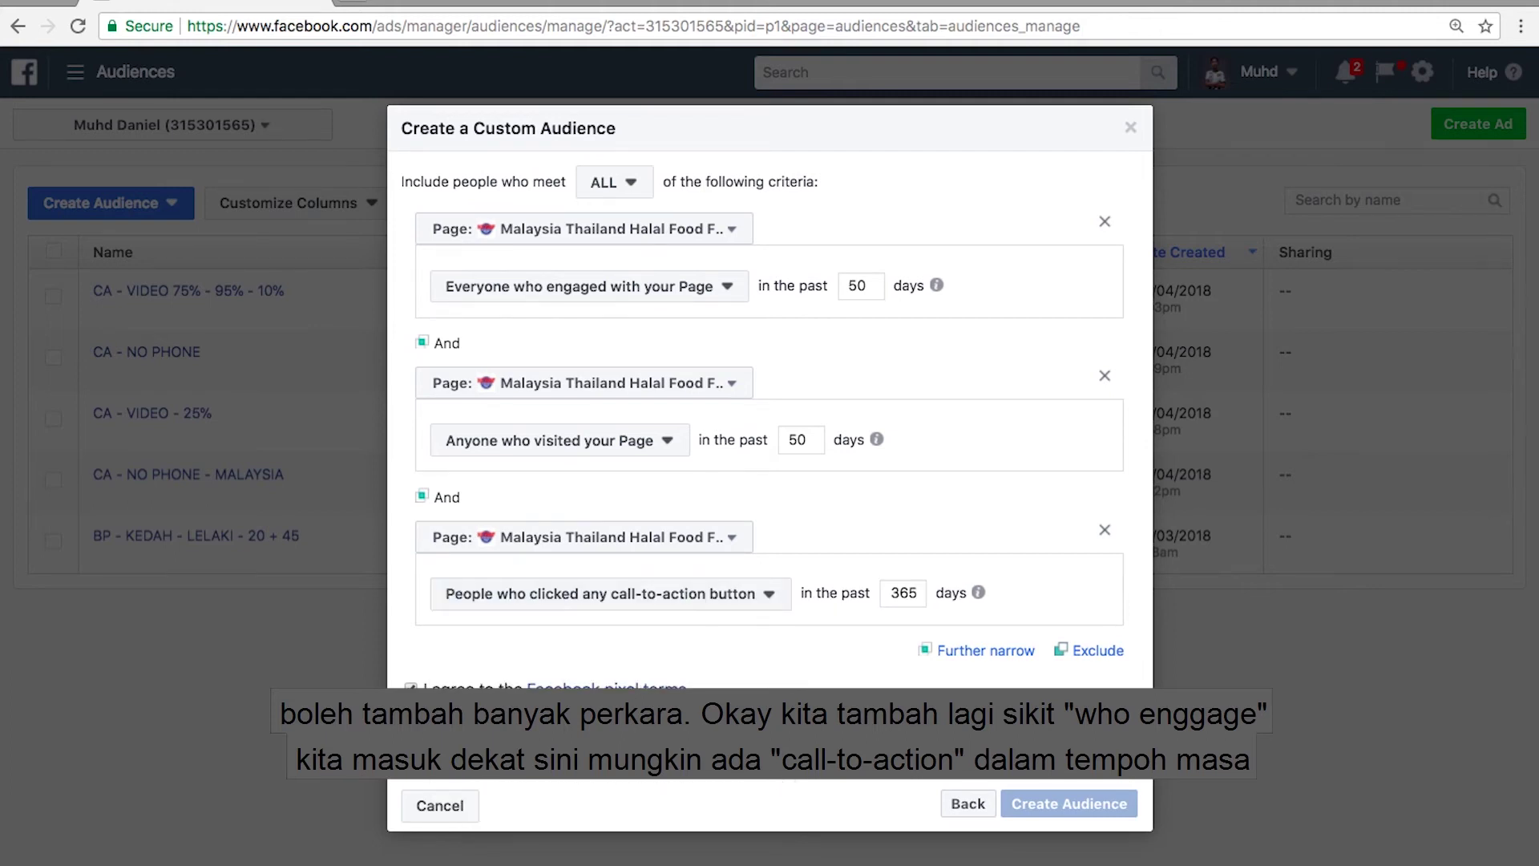
left_click(917, 594)
key("BackSpace")
key("BackSpace")
key("BackSpace")
type("50")
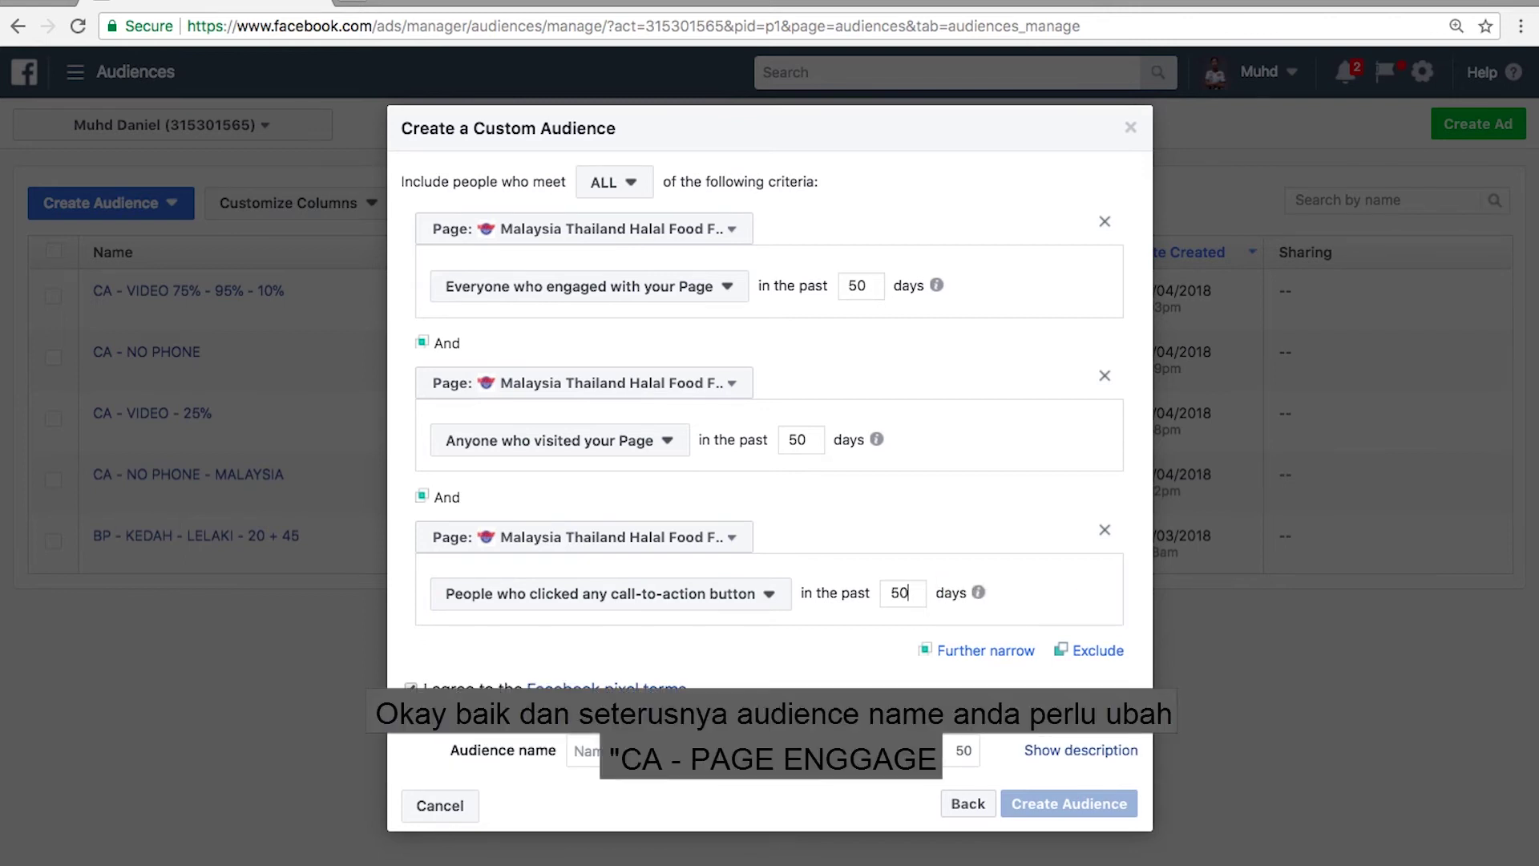
Begin the audience name with "CA"
left_click(583, 751)
type("CA")
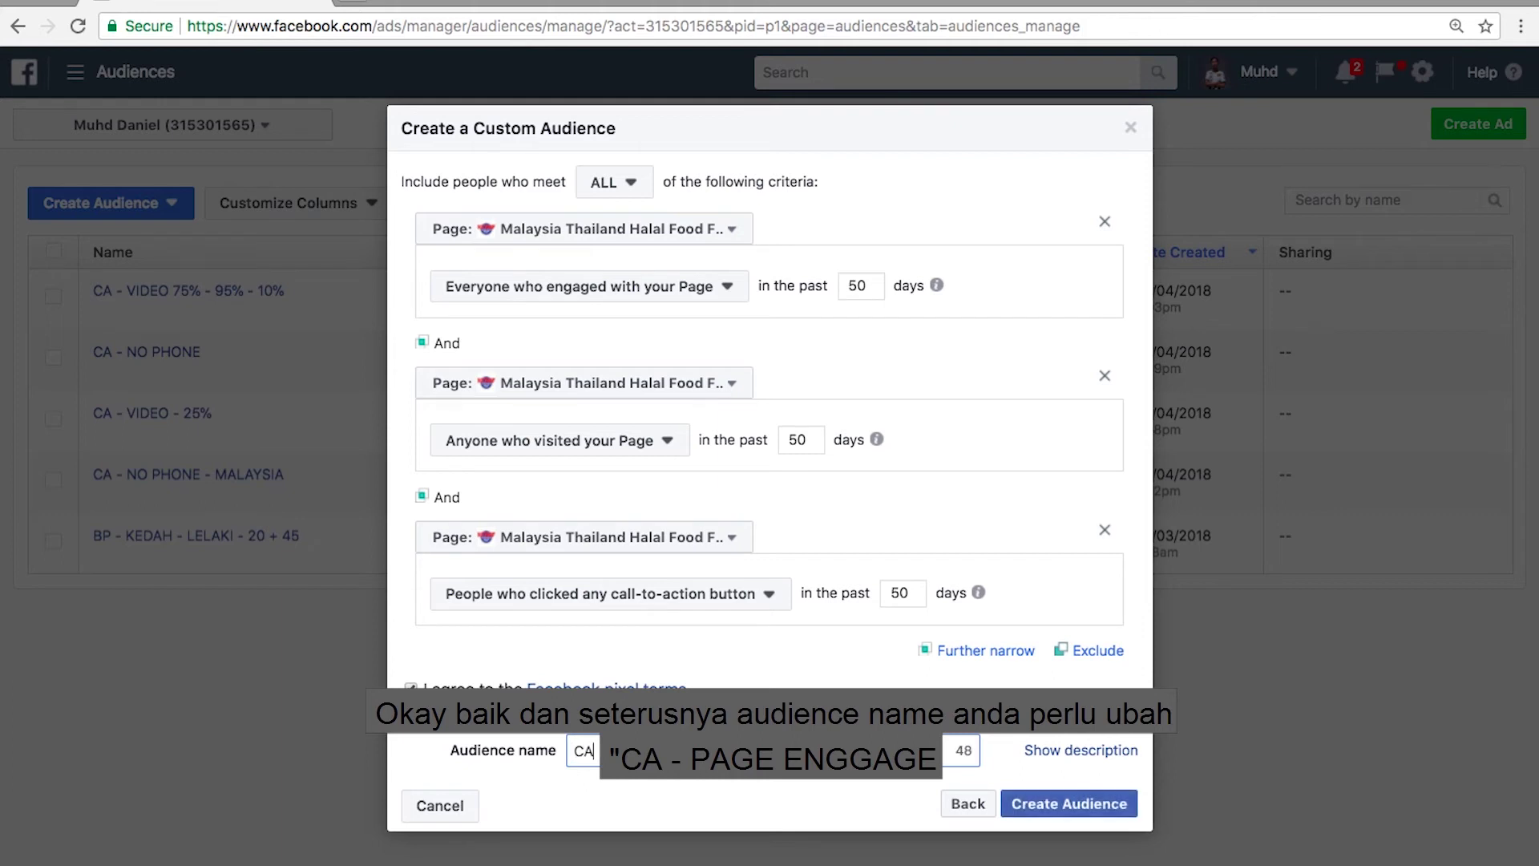